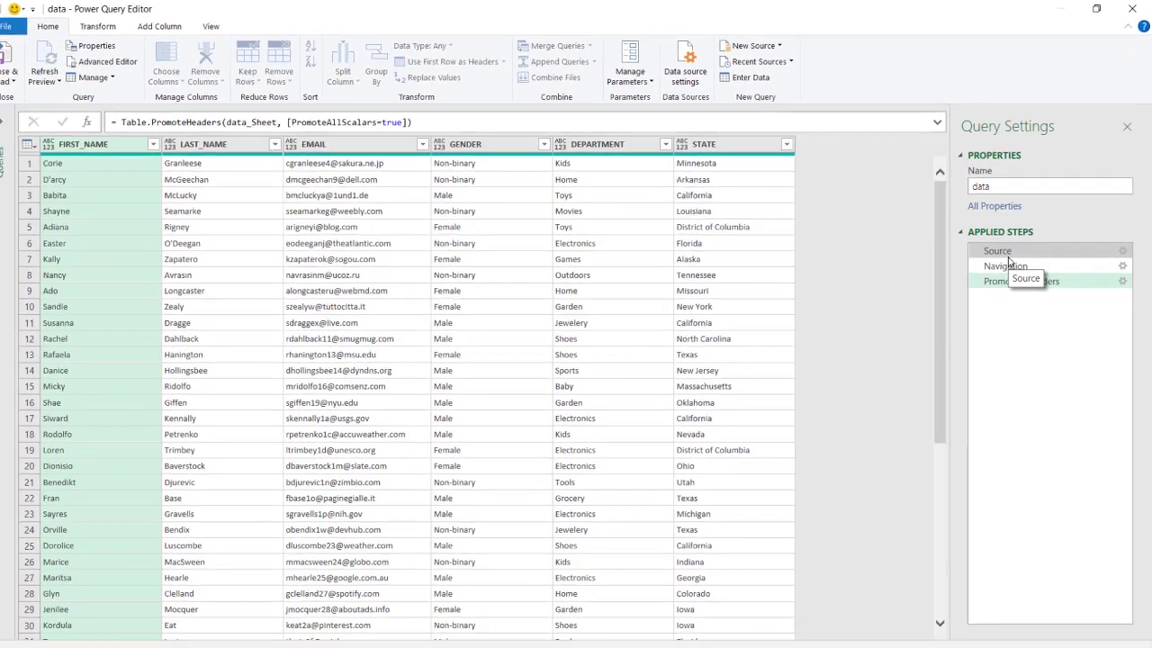
- Examine the Source step's file path in the data, data-male and data-female queries
click(1009, 259)
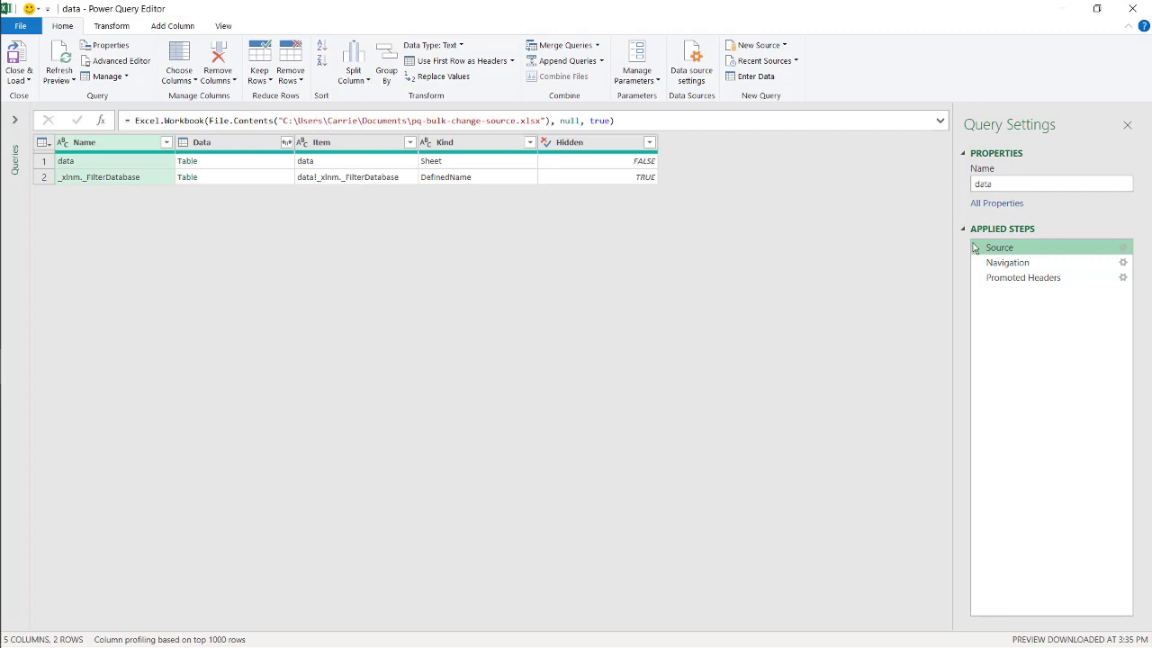
click(16, 120)
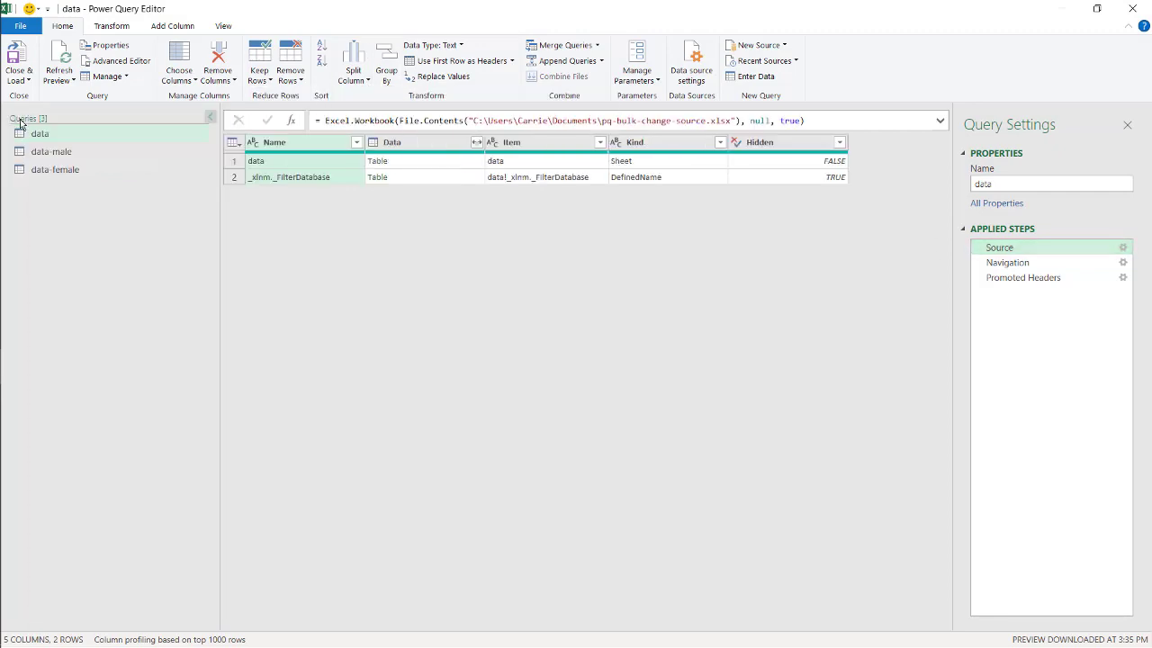
click(103, 153)
click(999, 250)
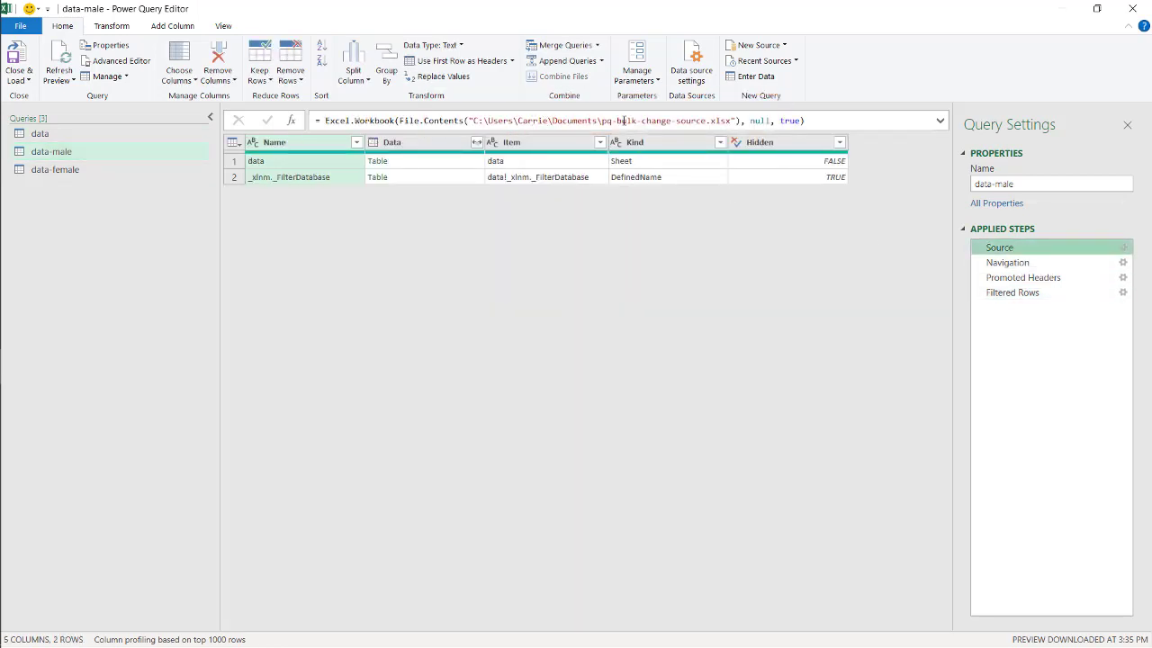
click(110, 167)
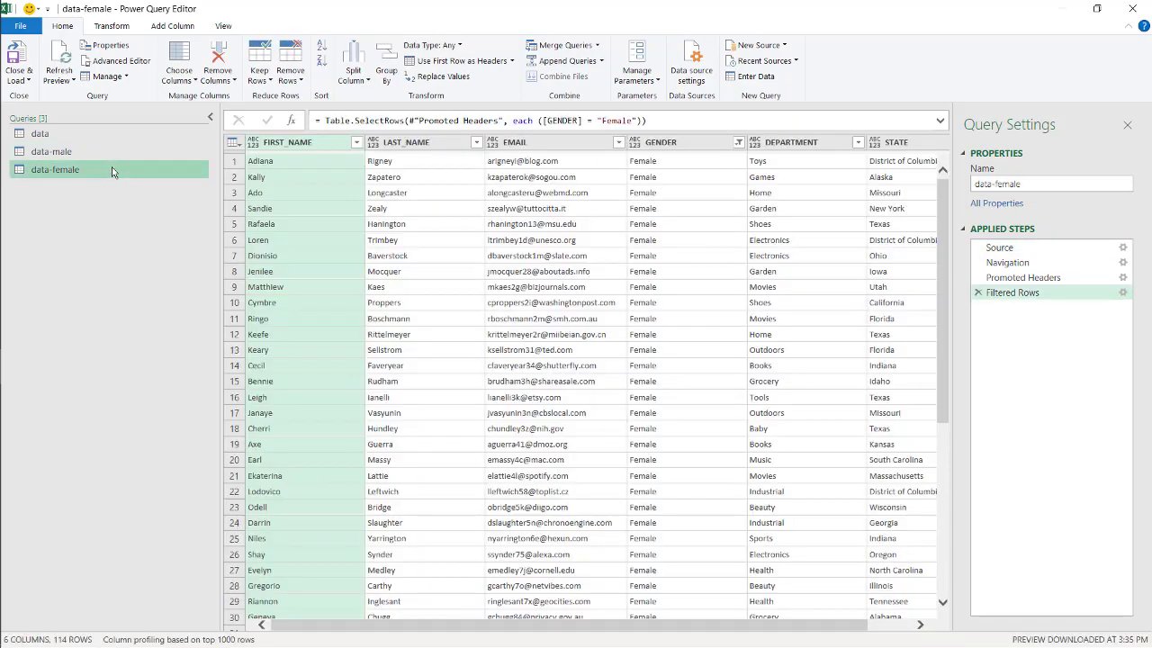
click(1015, 249)
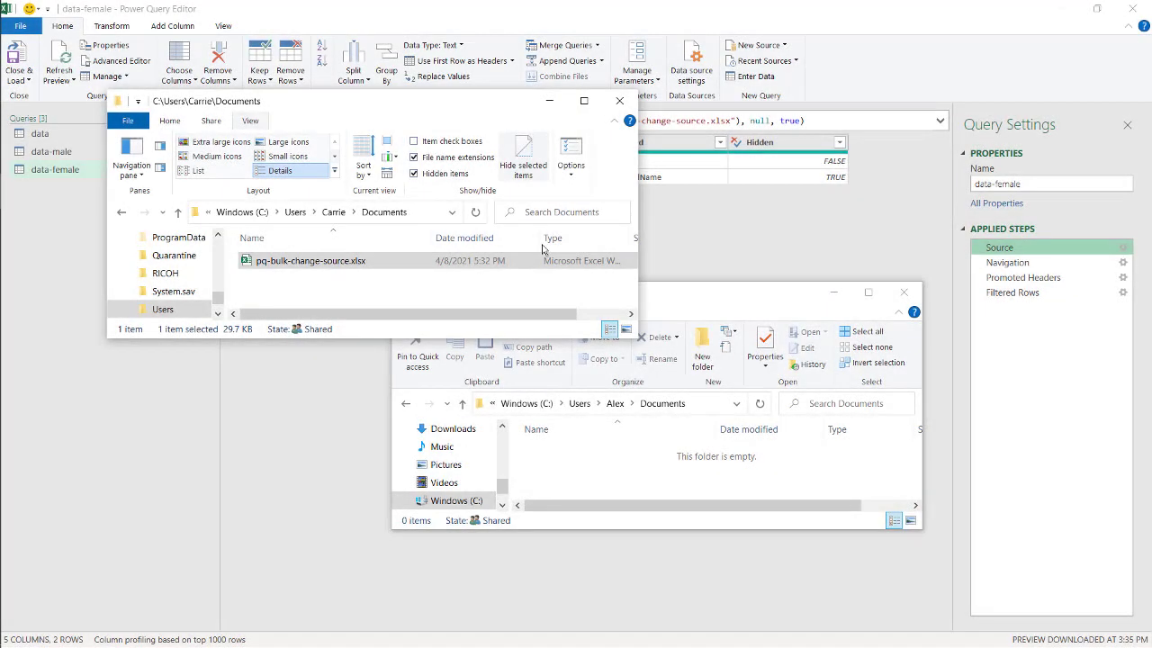
- Move pq-bulk-change-source.xlsx from the first user's Documents folder to the second user's, and refresh all queries
drag(387, 259, 643, 492)
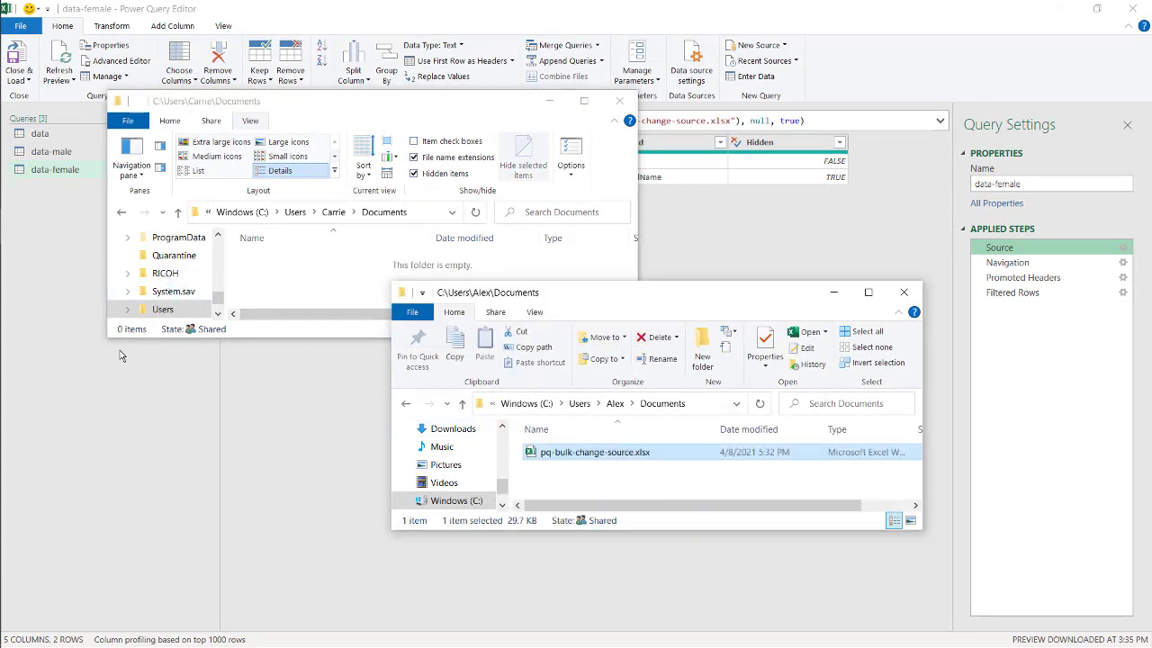
click(95, 171)
click(101, 135)
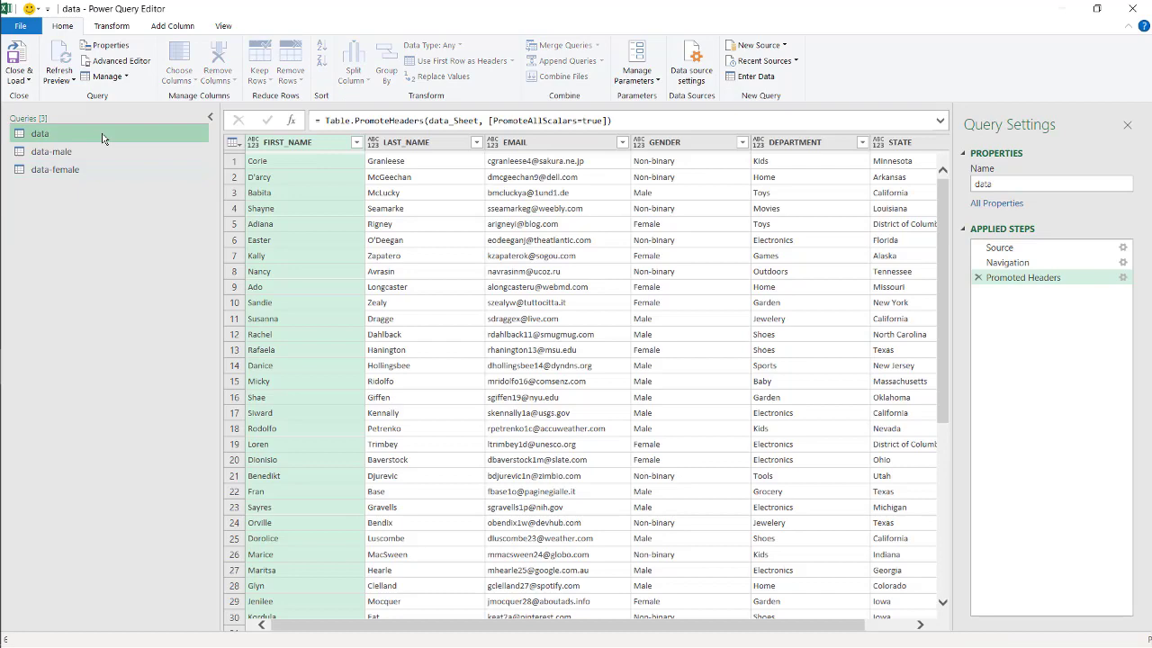
click(69, 79)
click(85, 110)
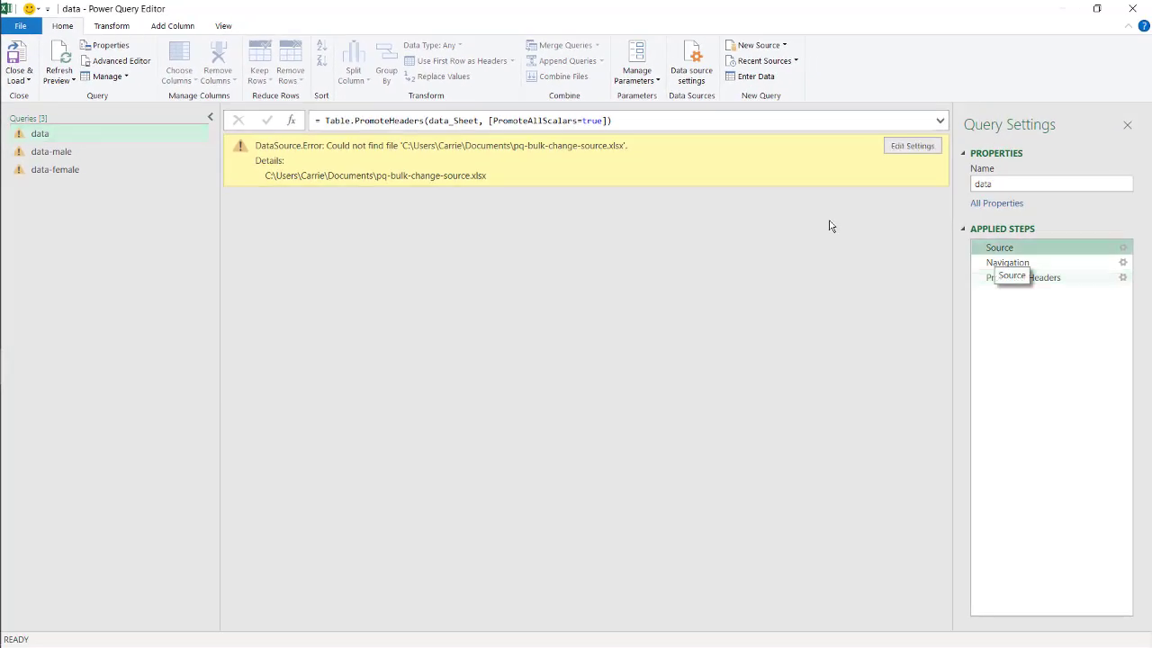
- Edit the data query's Source step so its path uses the second user's Documents folder
click(548, 121)
key(BackSpace)
key(BackSpace)
key(BackSpace)
key(BackSpace)
key(BackSpace)
key(BackSpace)
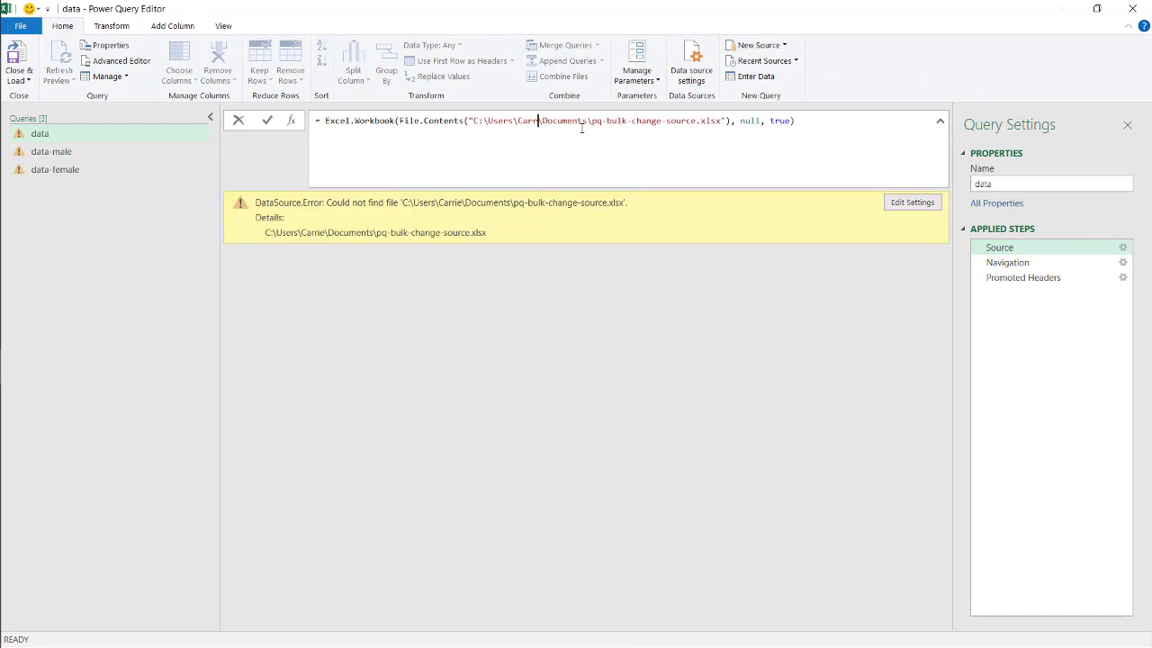
text(Alea)
key(Return)
- Replace the user folder in the data-male query's Source path with the second user's folder
key(Down)
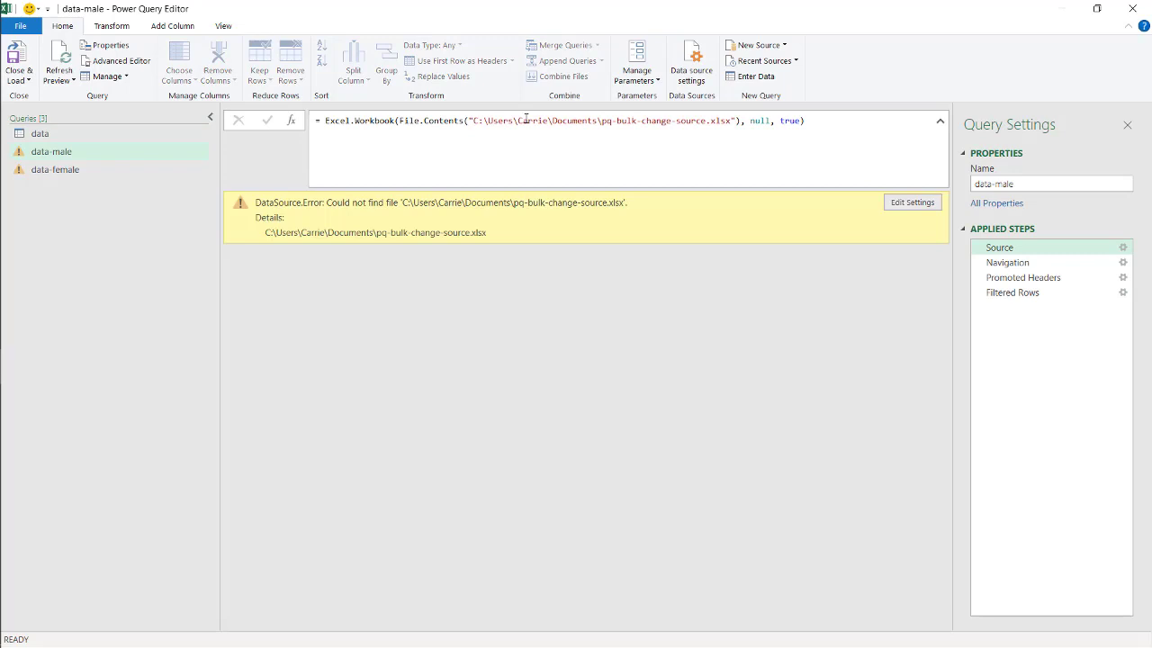
double_click(527, 120)
text(Ale)
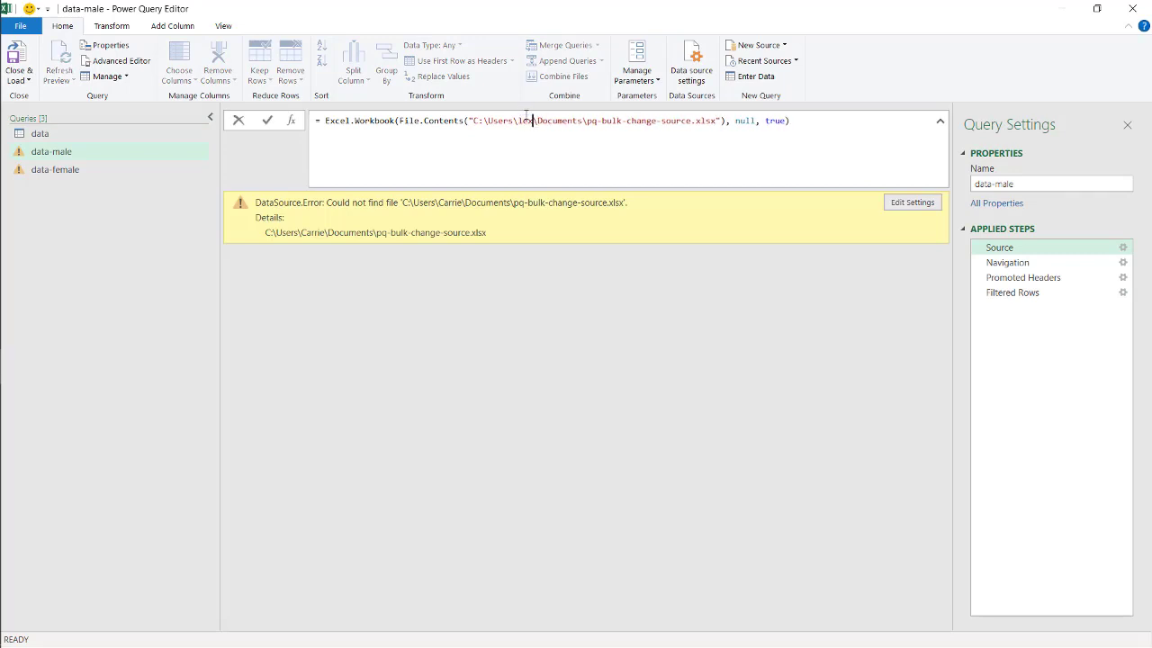
text(x)
key(Return)
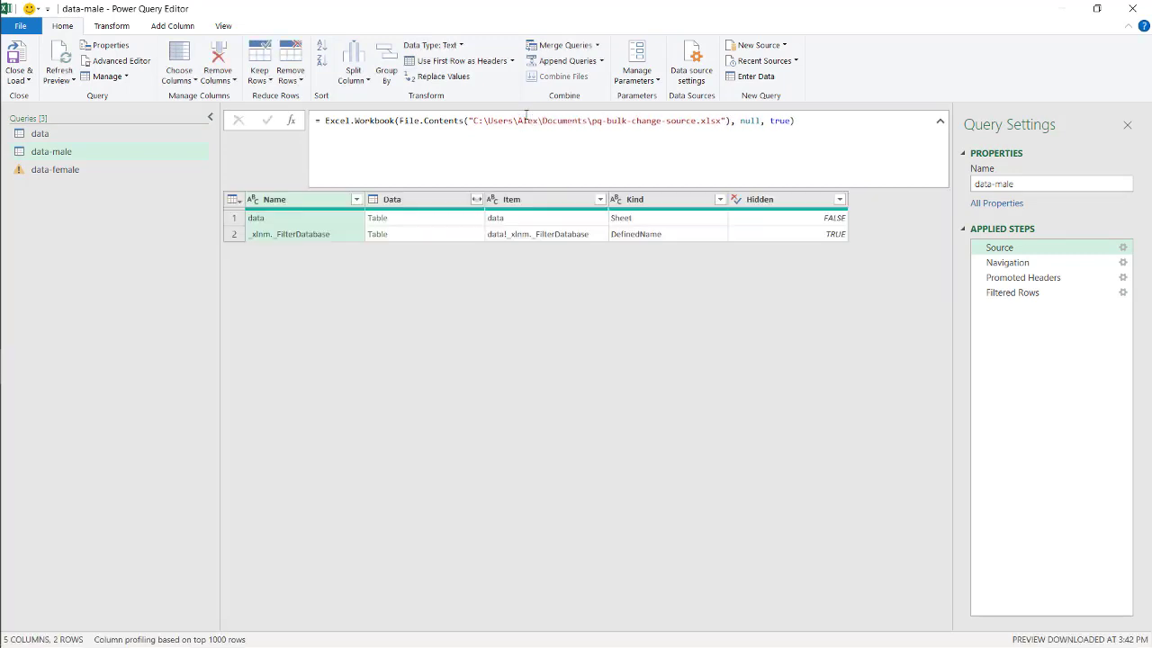
- Replace the user folder in the data-female query's Source path with the second user's folder
click(91, 172)
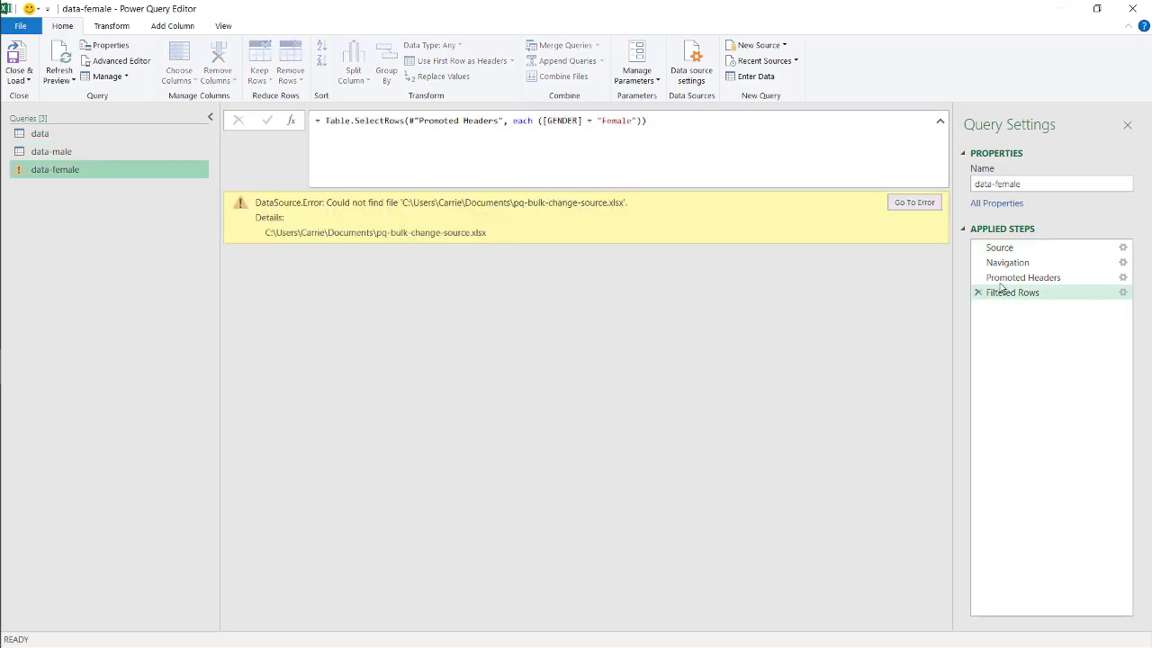
click(1001, 248)
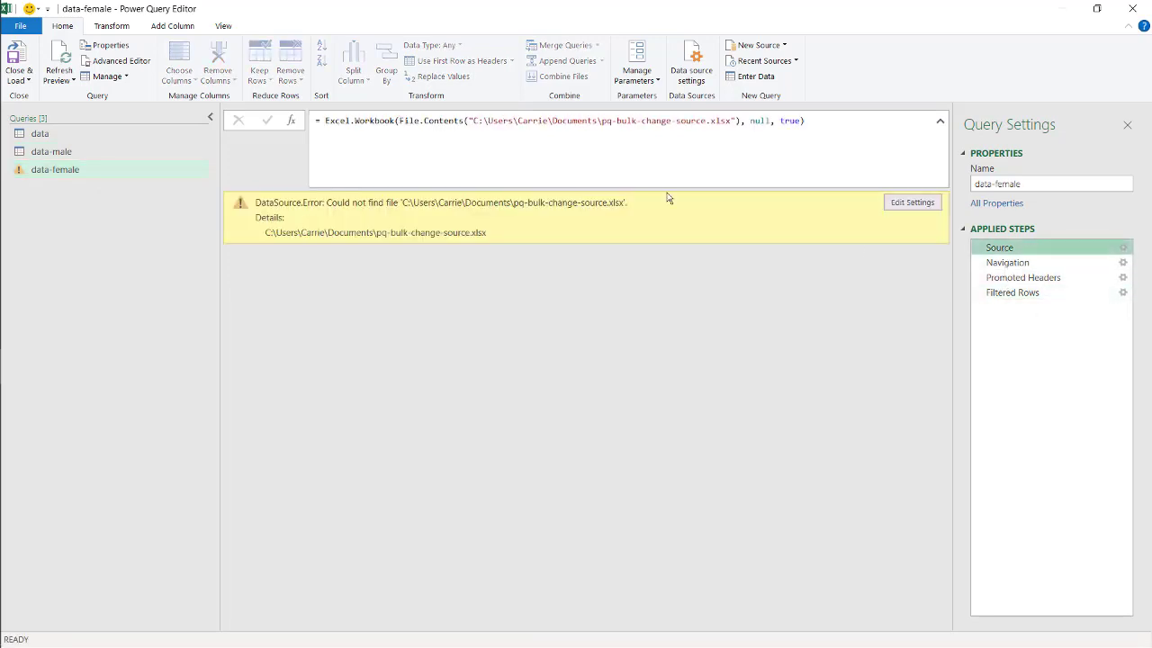
double_click(536, 122)
text(Alex)
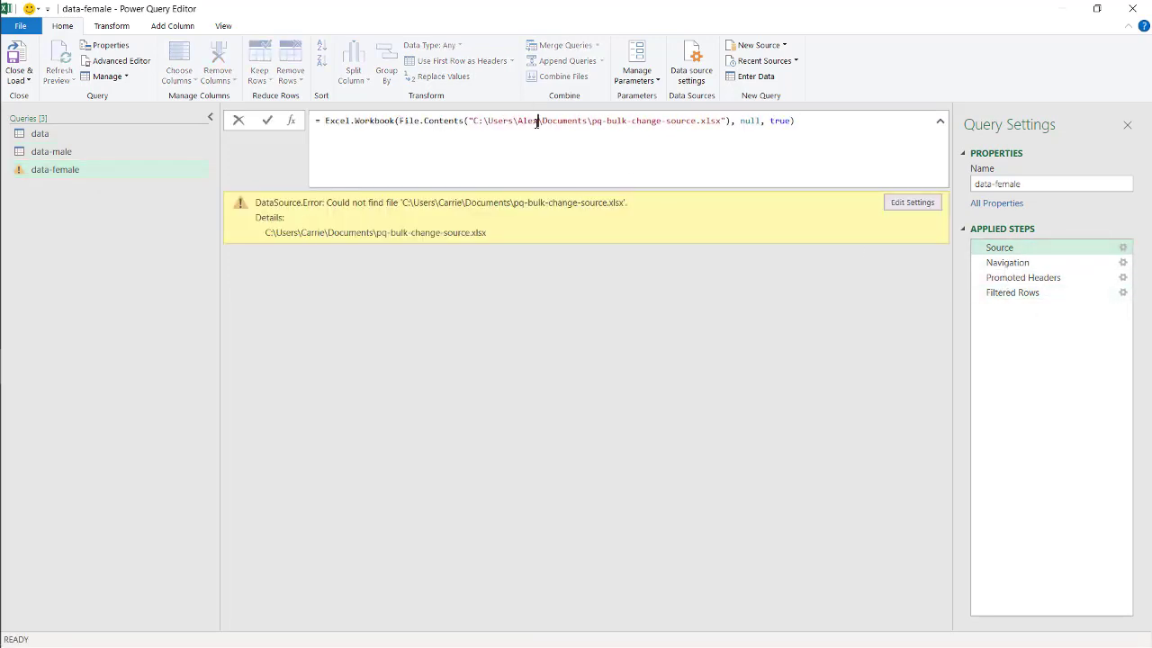
key(Return)
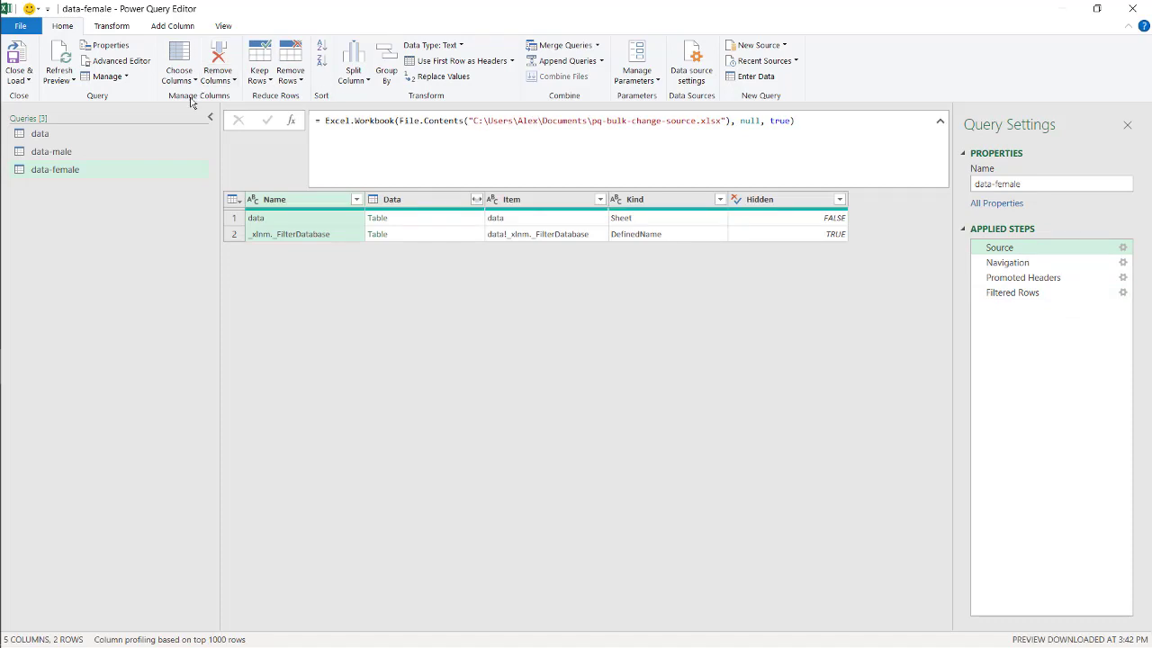
- Select the data query and always allow parameterization in data source and transformation dialogs
click(174, 133)
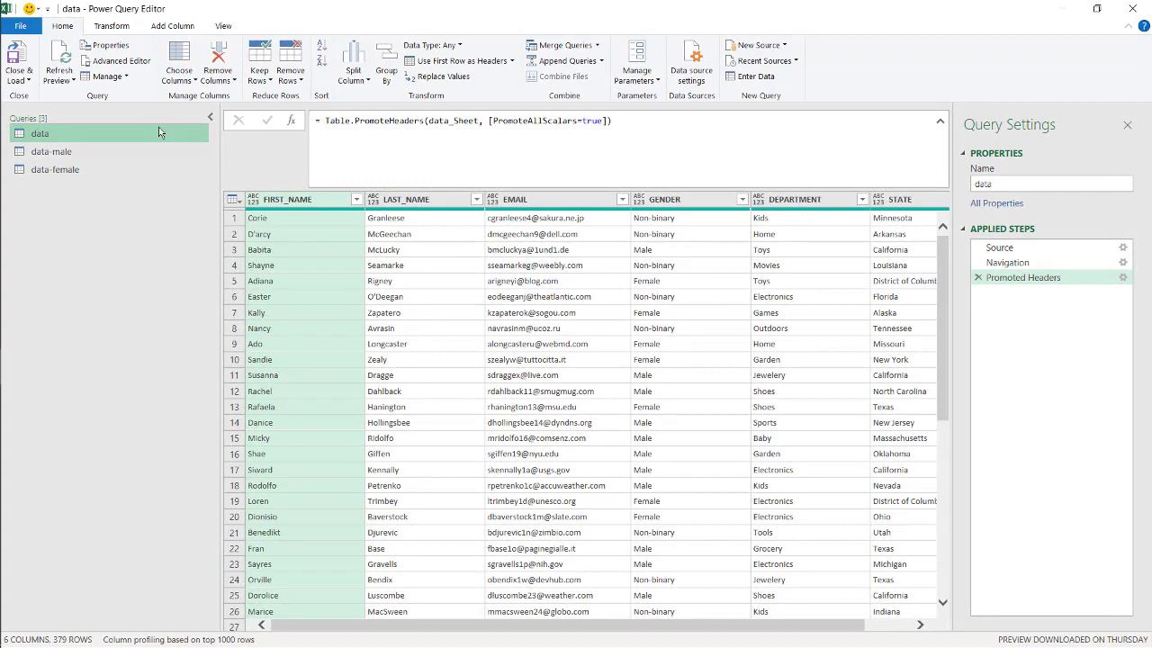
click(222, 27)
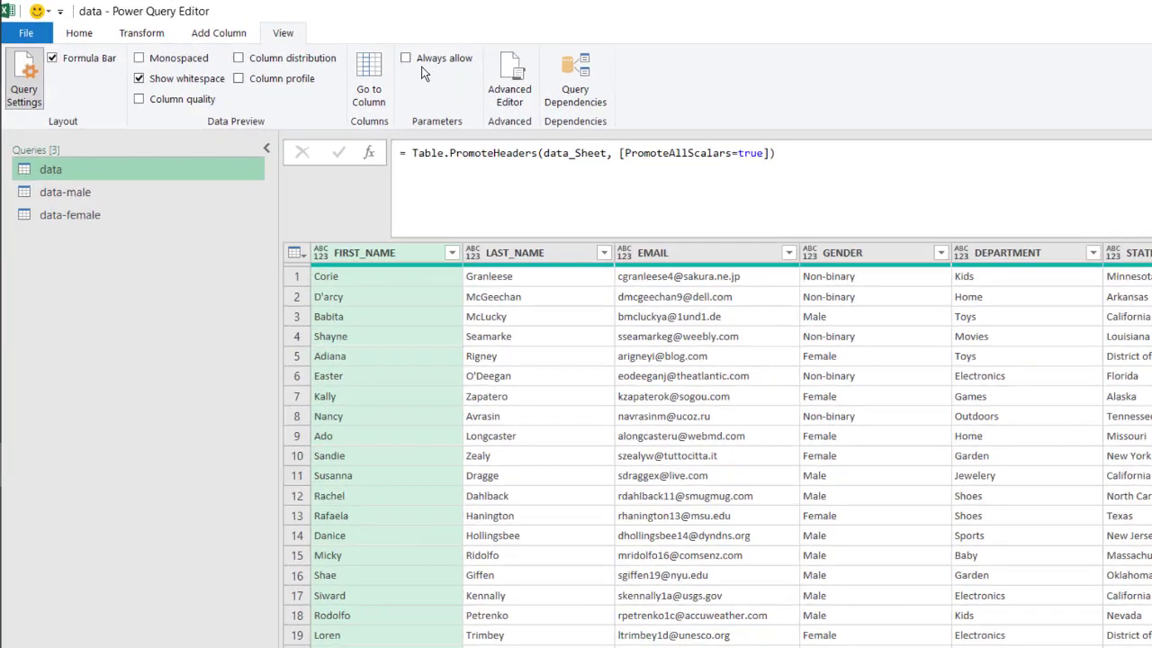
click(322, 47)
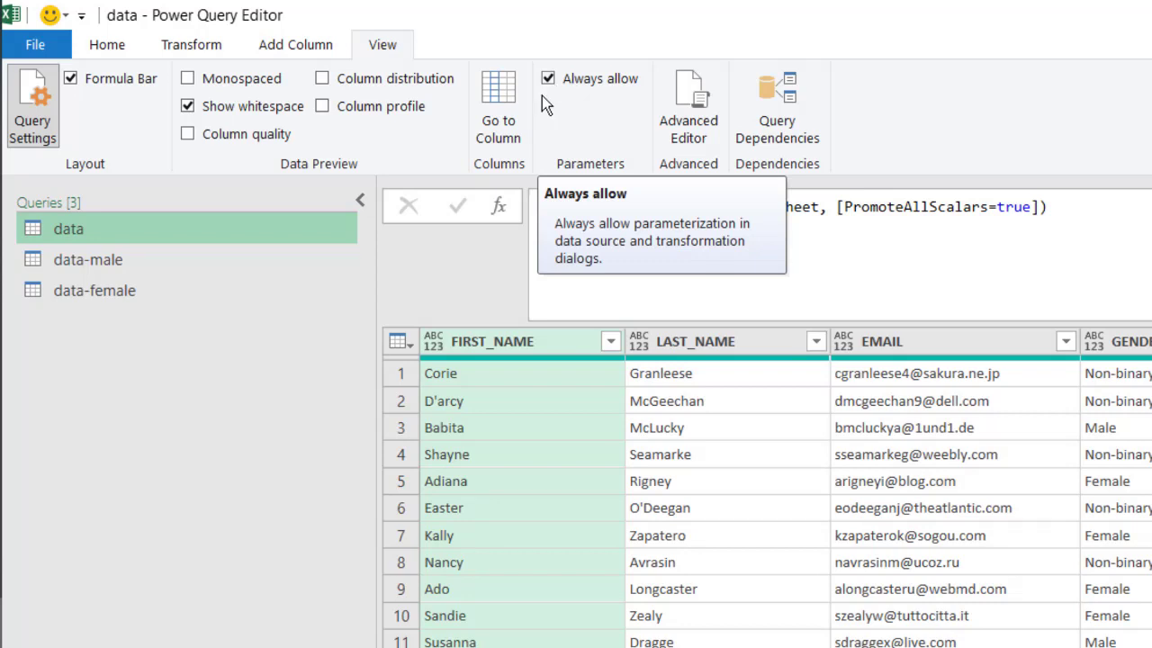
- Open the source change options for pq-bulk-change-source.xlsx in the workbook's data source settings
click(99, 49)
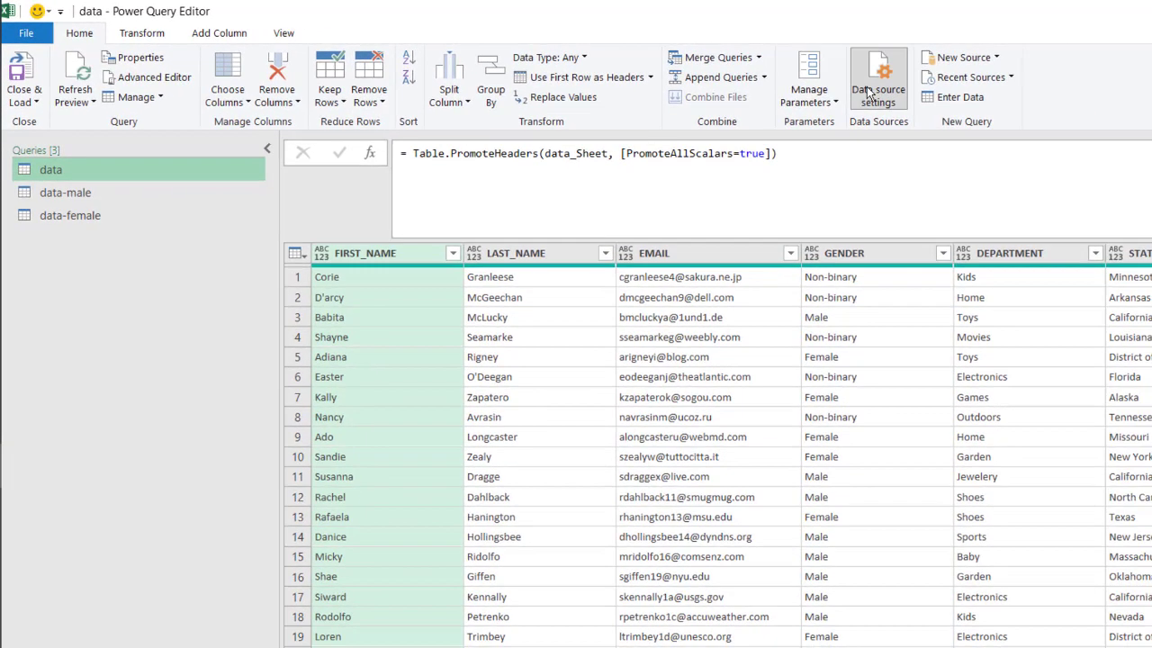
click(869, 94)
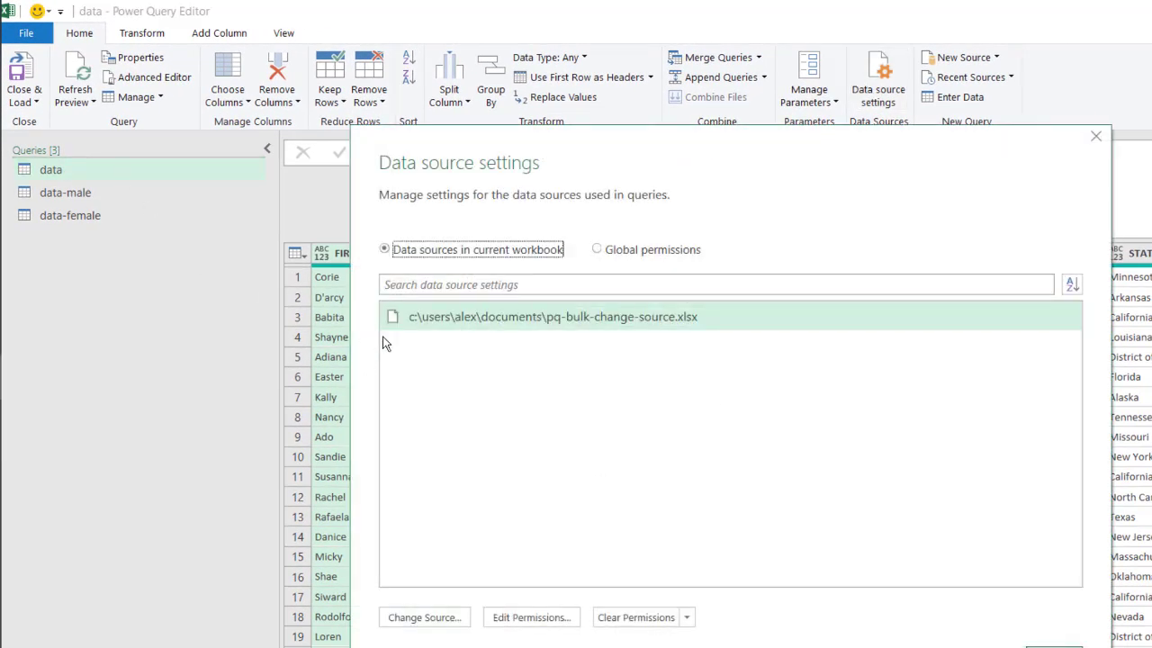
click(441, 618)
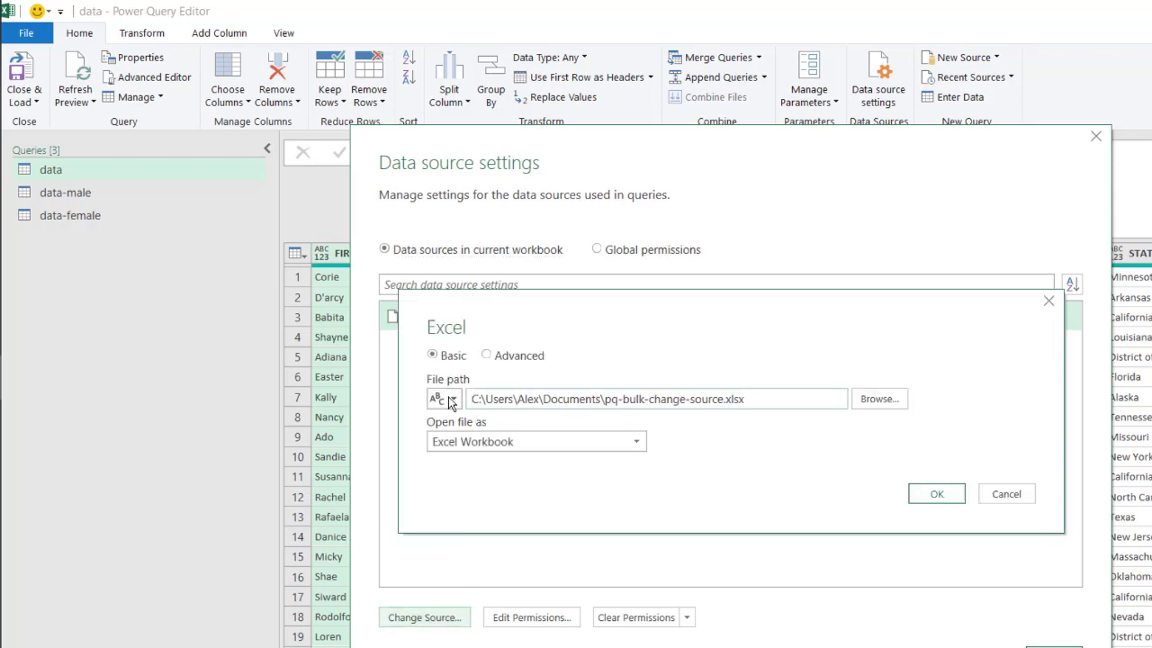
click(450, 401)
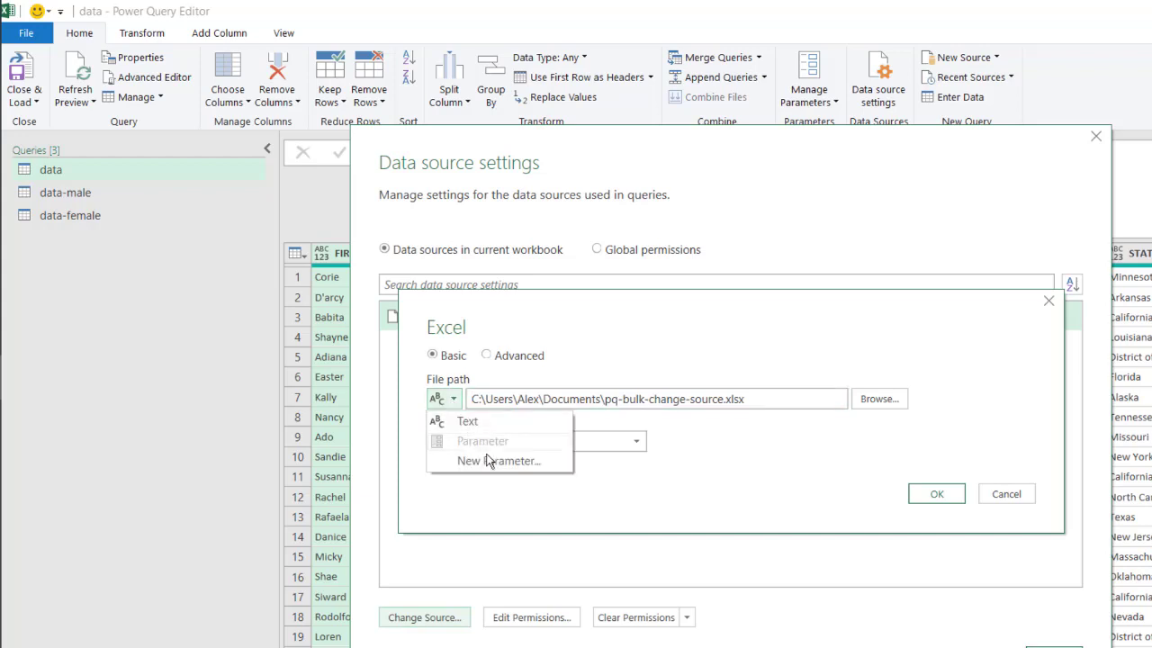
click(490, 461)
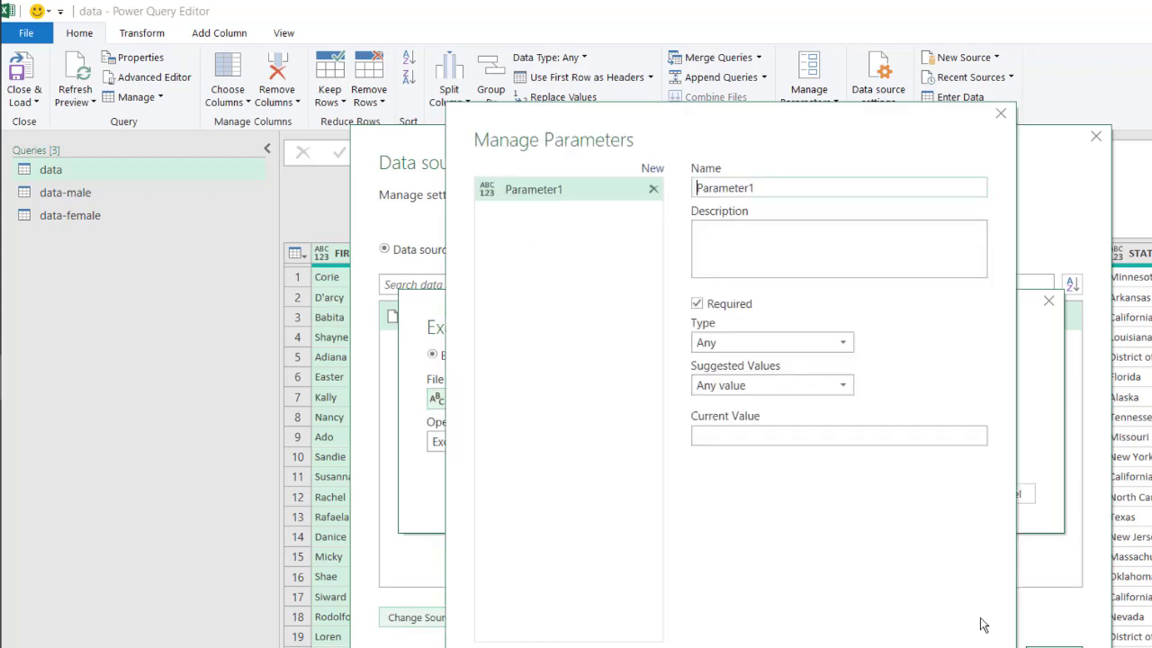
key(Escape)
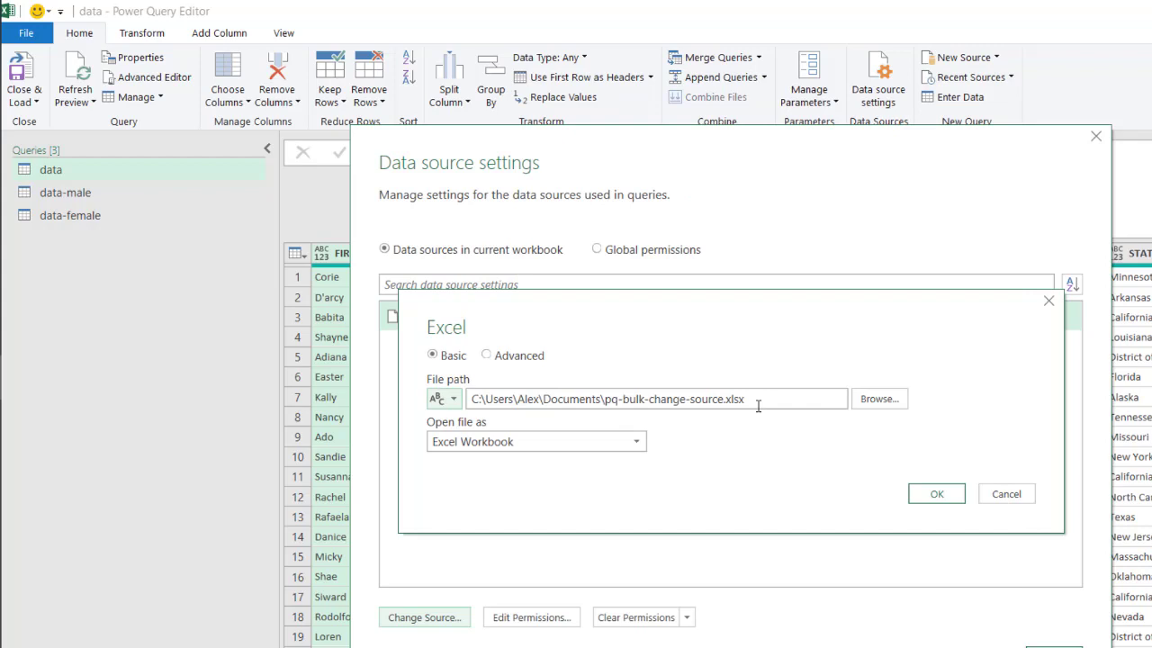
- Copy the file path into a new parameter named Source as its current value, and apply it as the data source's file path
drag(765, 399, 387, 351)
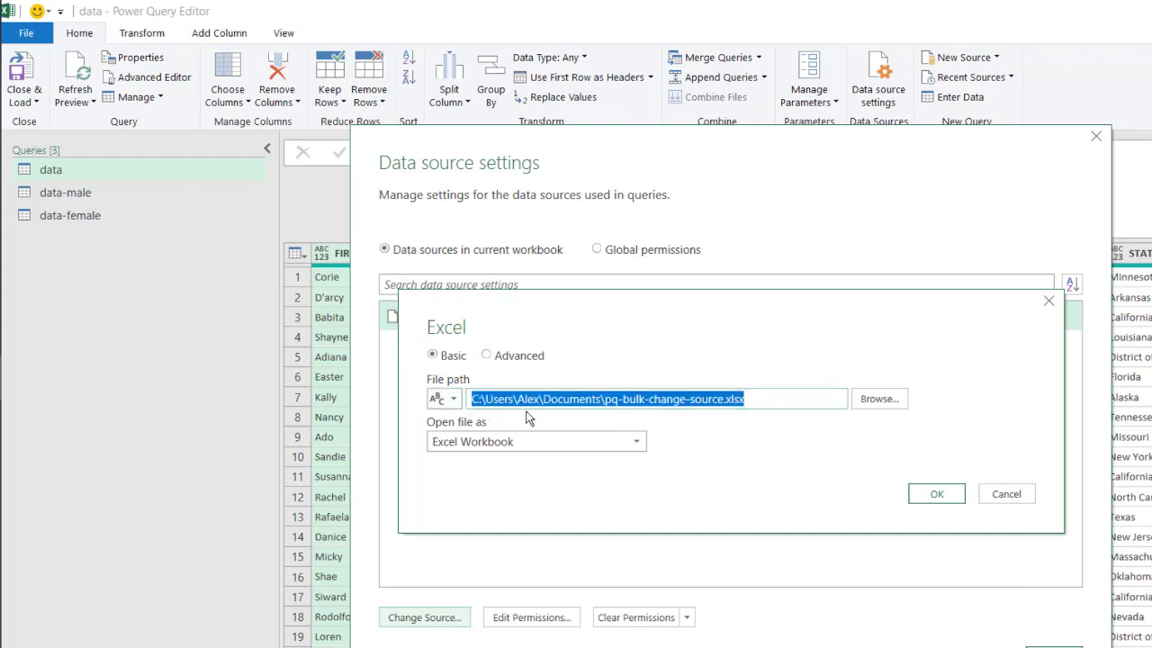
key(ctrl+c)
click(454, 399)
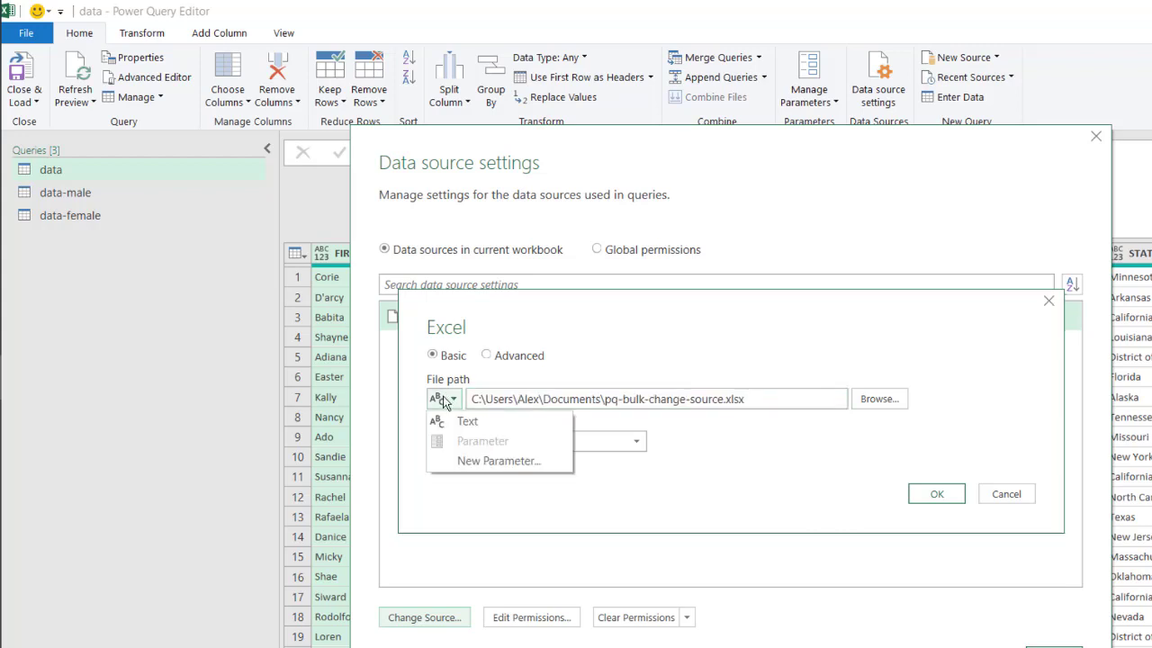
click(492, 462)
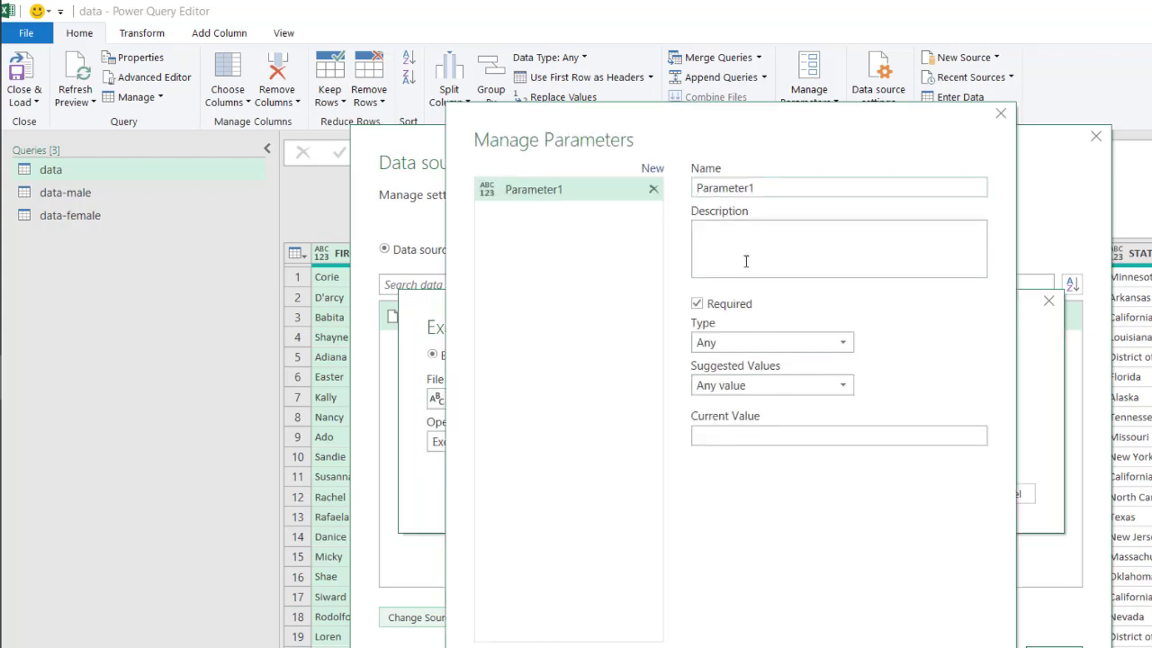
double_click(777, 186)
text(Source)
click(800, 436)
key(ctrl+v)
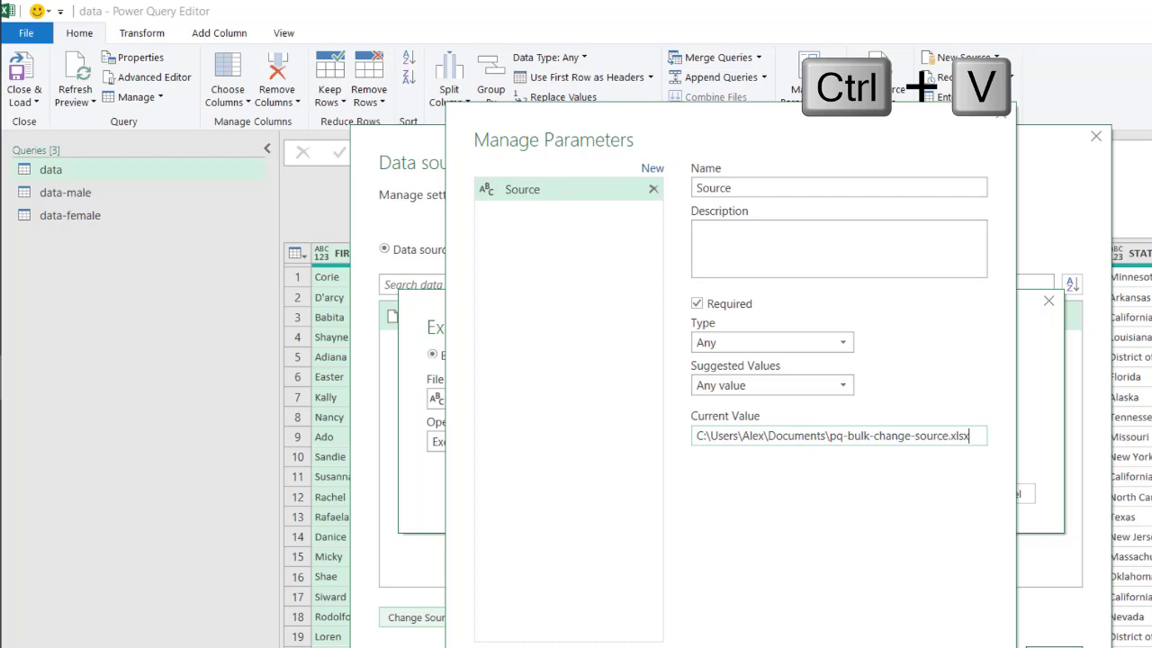
key(Return)
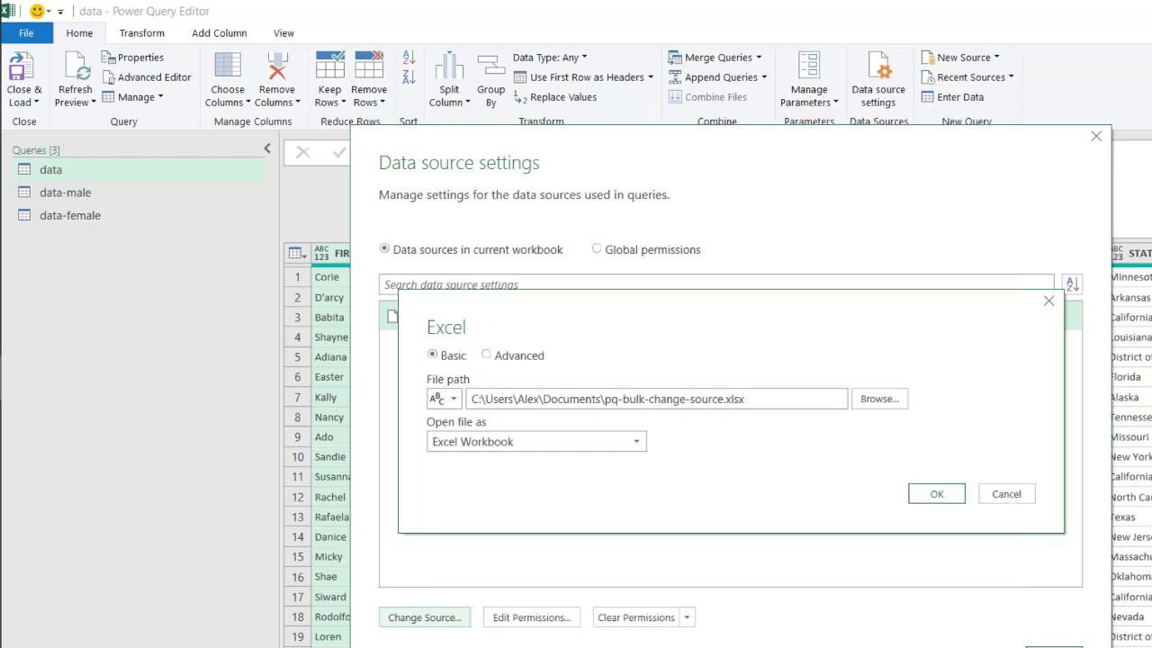
click(934, 495)
click(1046, 645)
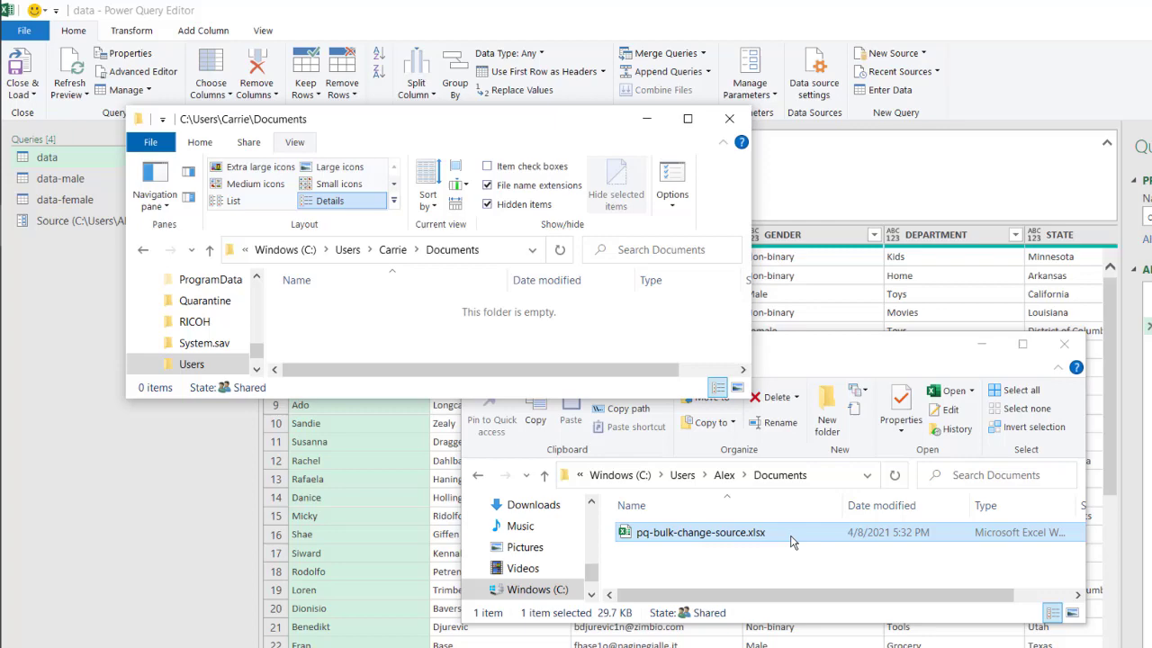
- Move pq-bulk-change-source.xlsx back to the first user's Documents folder and refresh all queries
drag(755, 529, 386, 352)
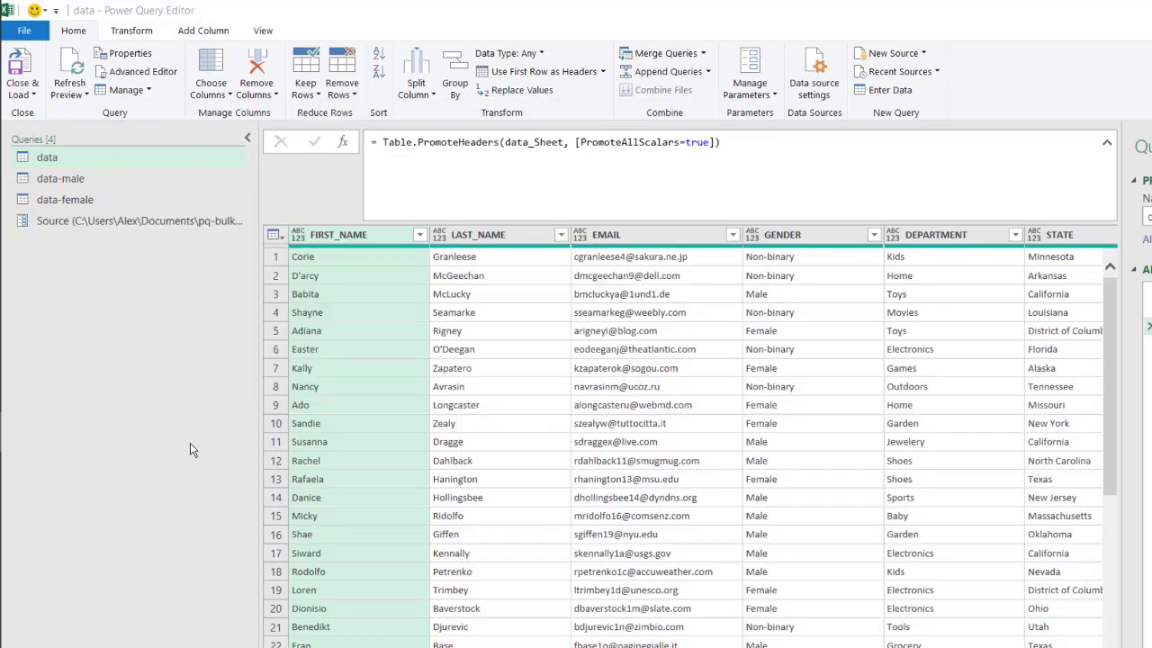
click(72, 88)
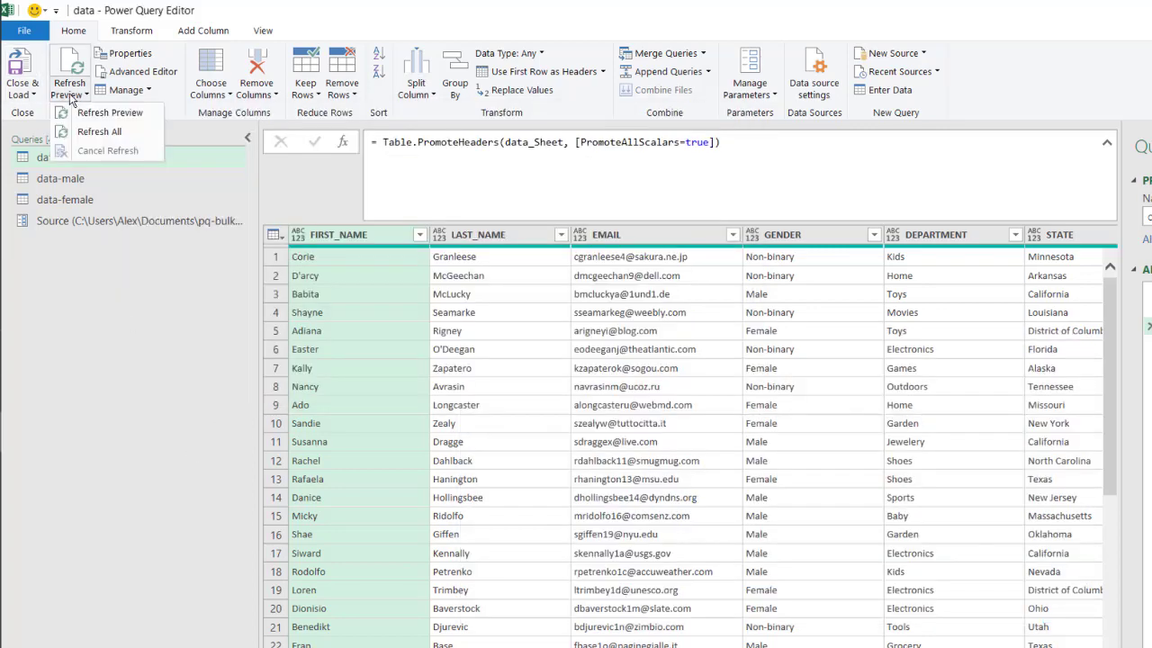
click(99, 133)
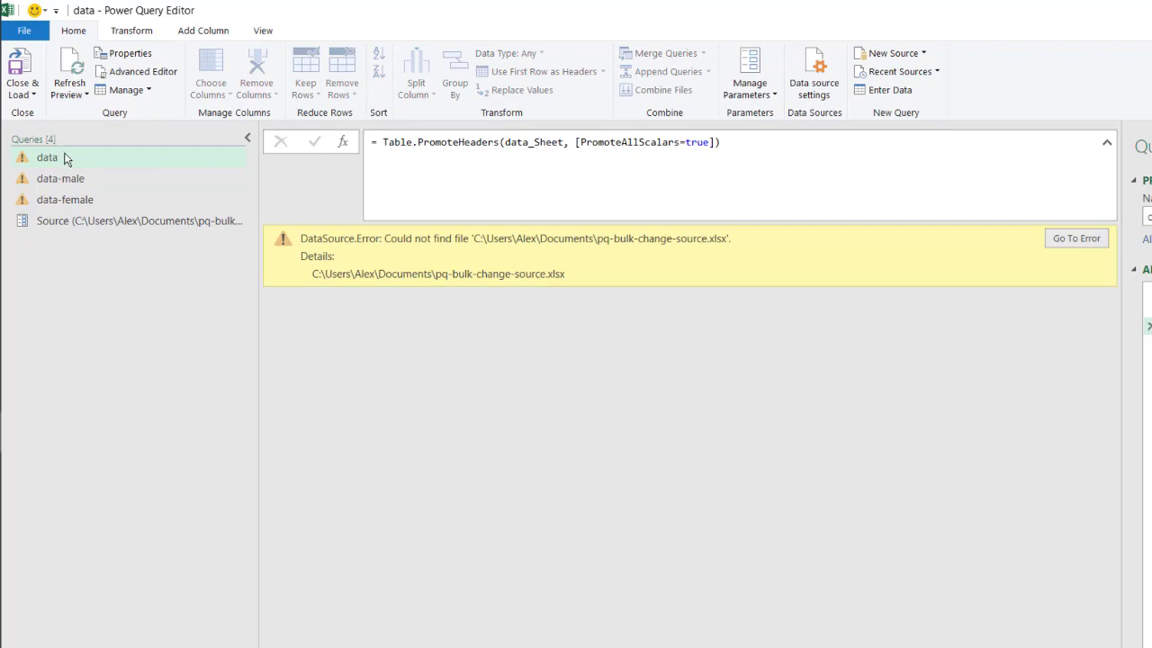
- Change the Source parameter's file path so it points to pq-bulk-change-source.xlsx in the first user's Documents folder
click(127, 222)
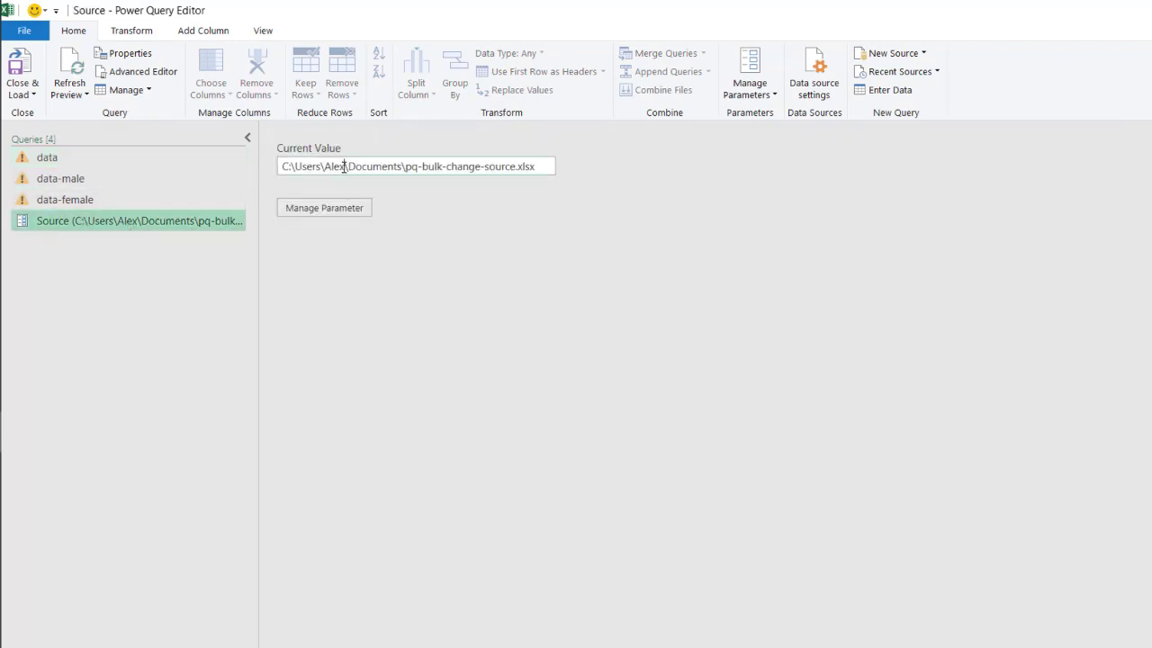
click(345, 166)
key(BackSpace)
key(BackSpace)
key(BackSpace)
key(BackSpace)
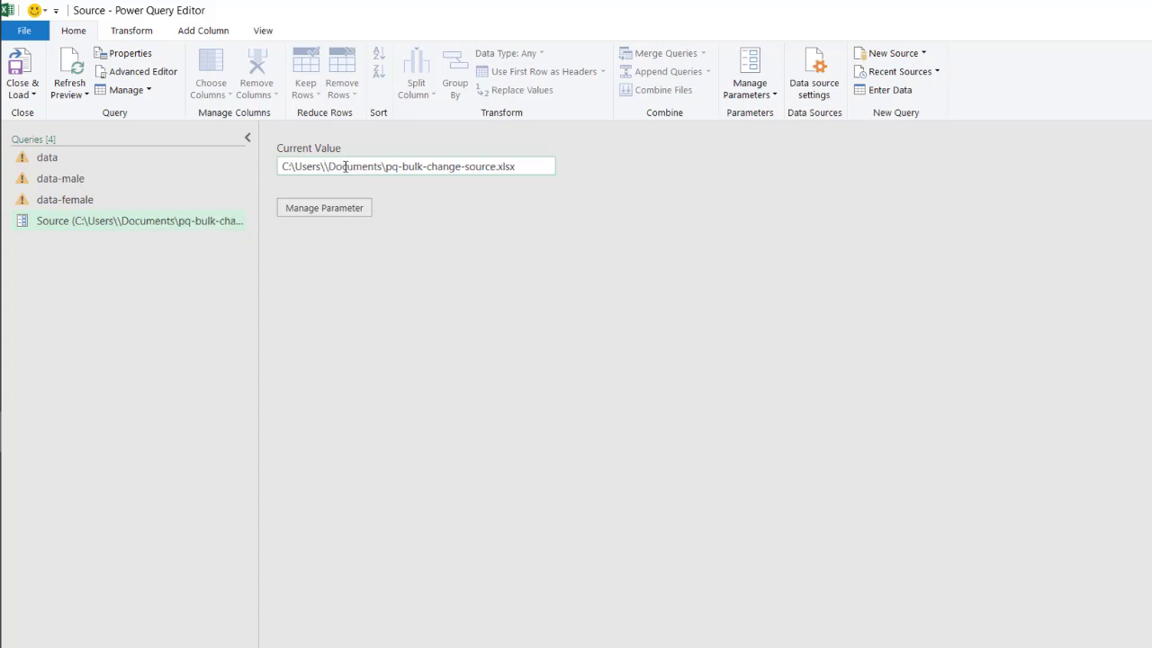
text(Carrie)
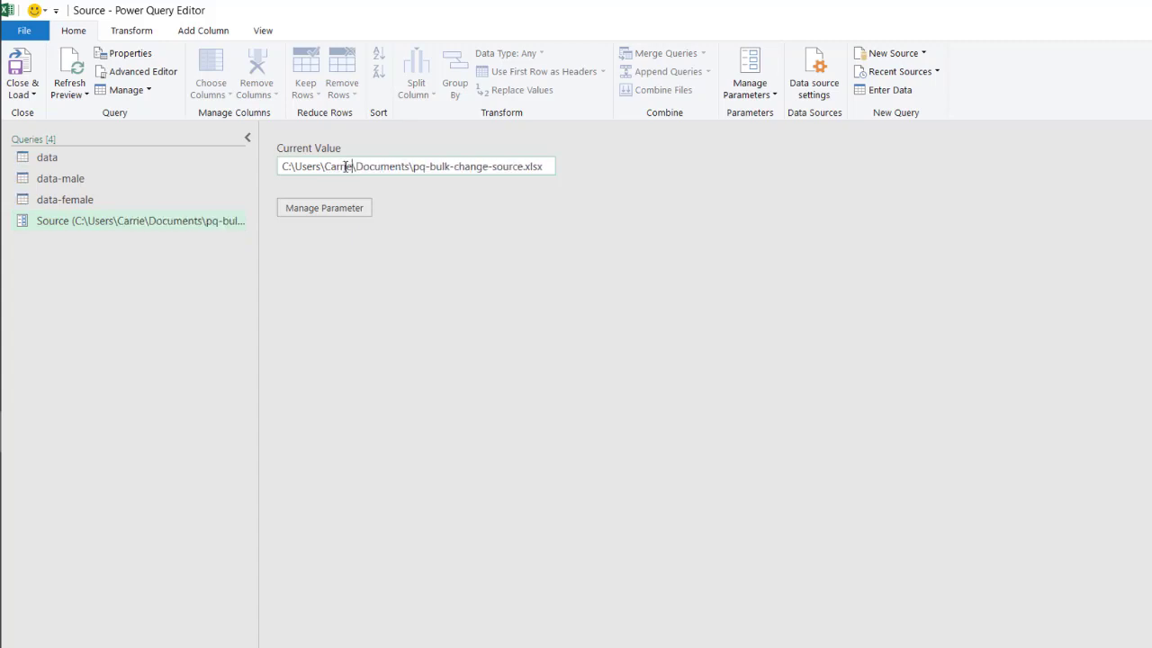
- Check the previews of the data, data-male and data-female queries against the Source parameter's path
click(99, 162)
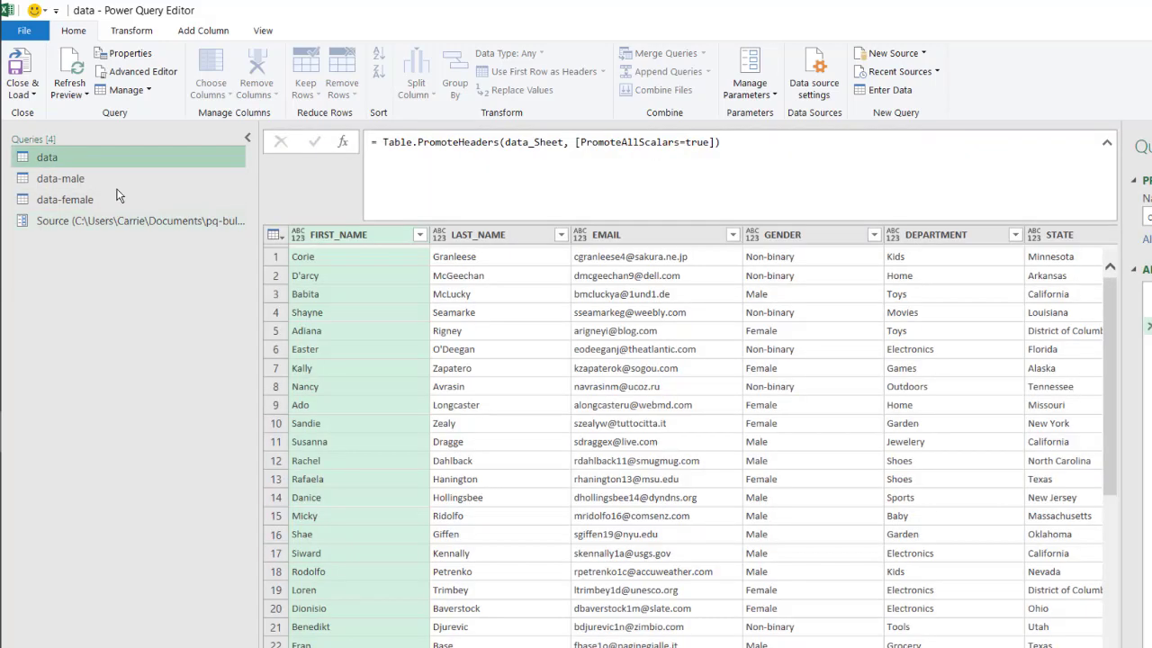
click(124, 184)
click(127, 198)
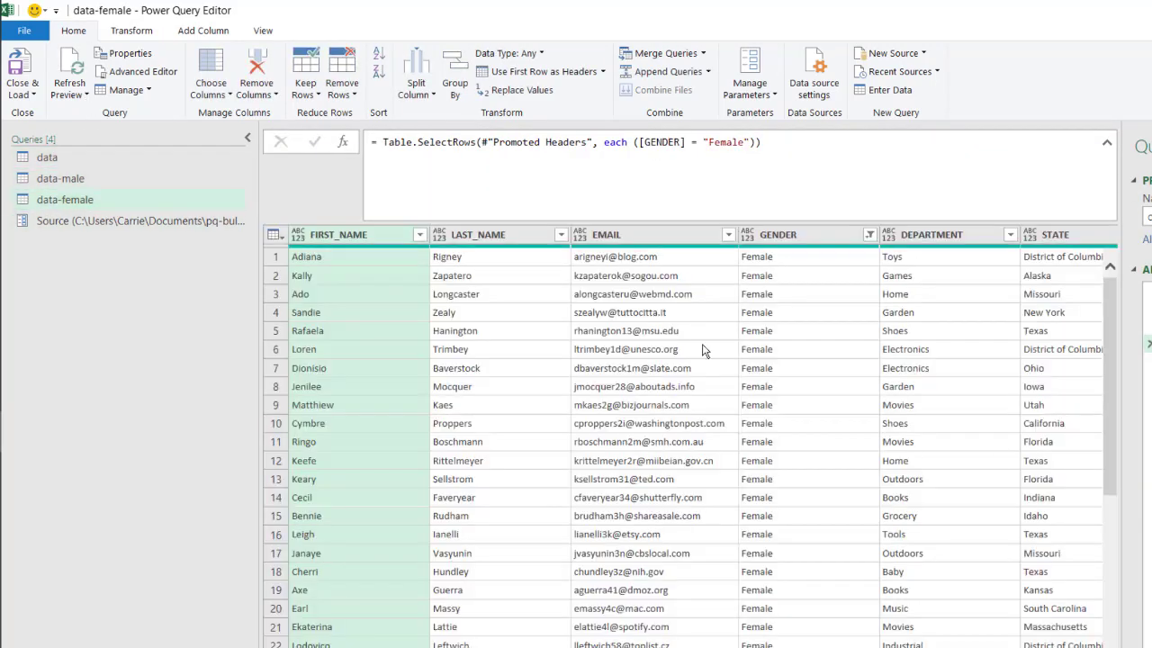
click(145, 221)
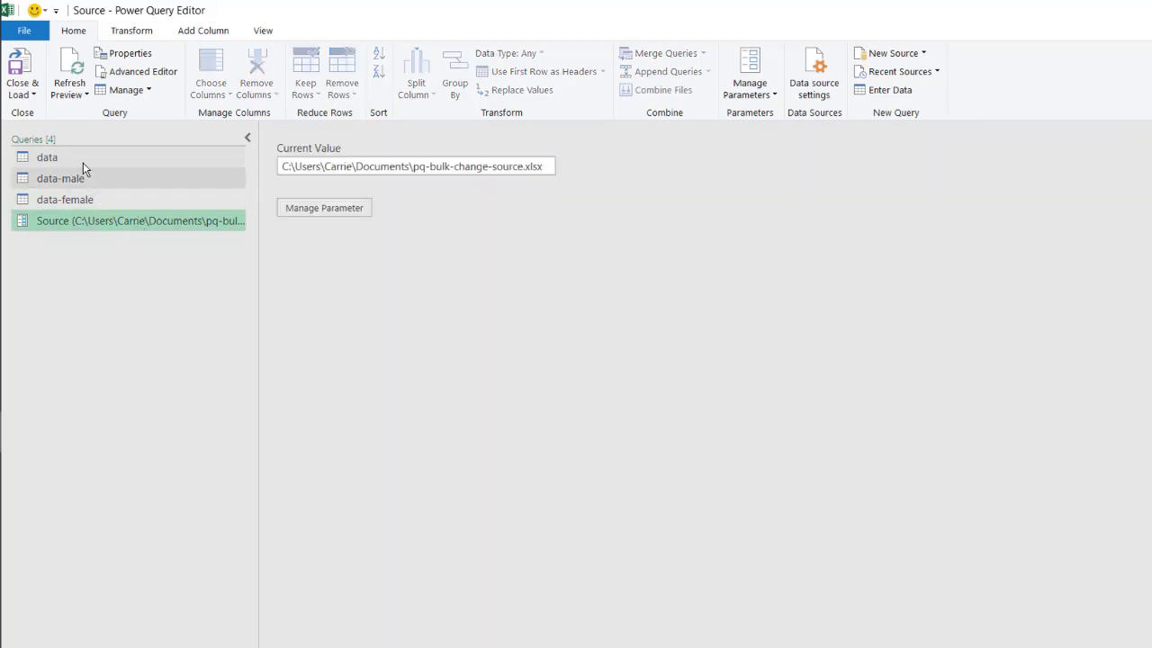
click(86, 160)
click(100, 178)
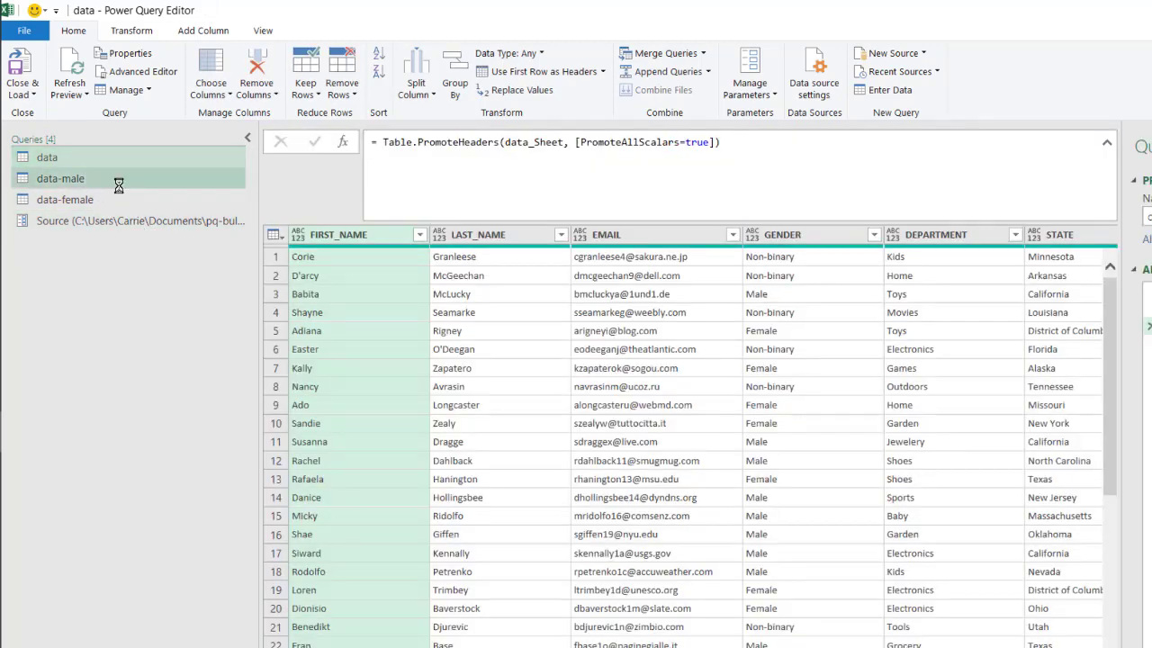
click(126, 207)
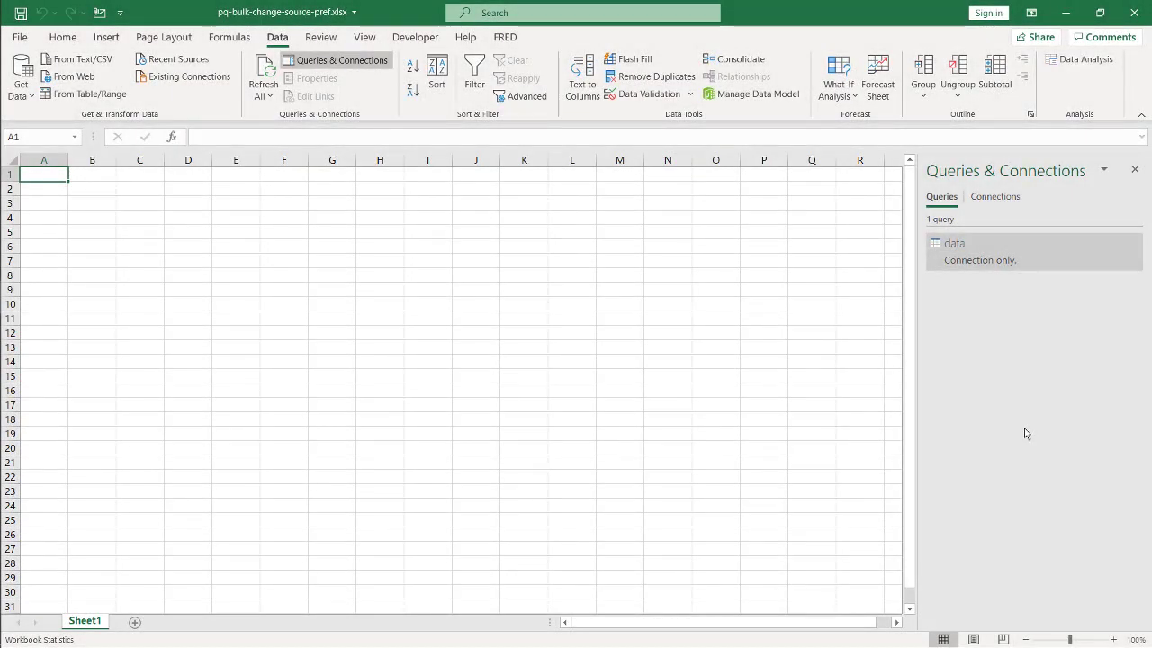
- Open the data query of pq-bulk-change-source-pref.xlsx for editing, inspect its Source step and show the list of queries
click(963, 261)
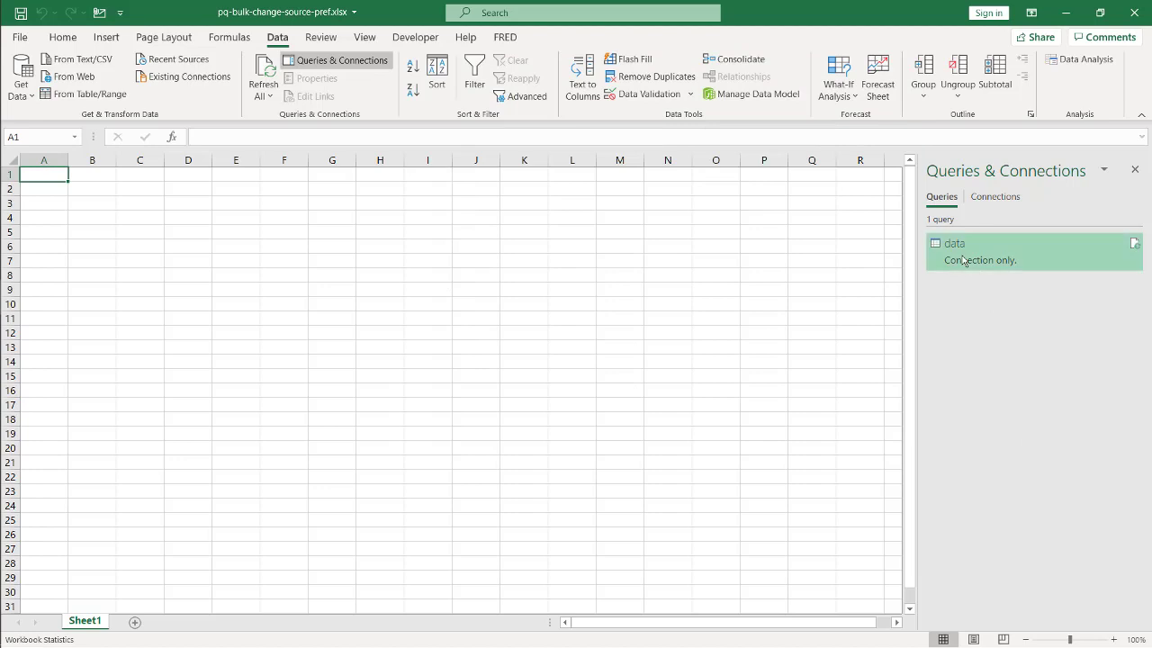
double_click(963, 261)
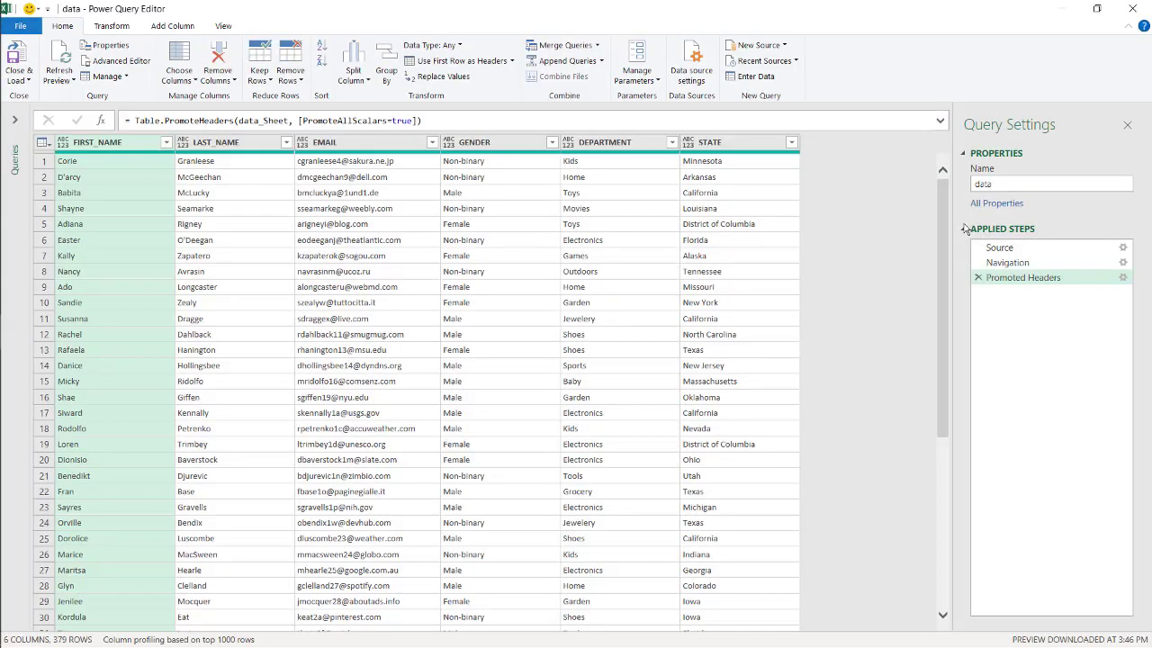
click(995, 248)
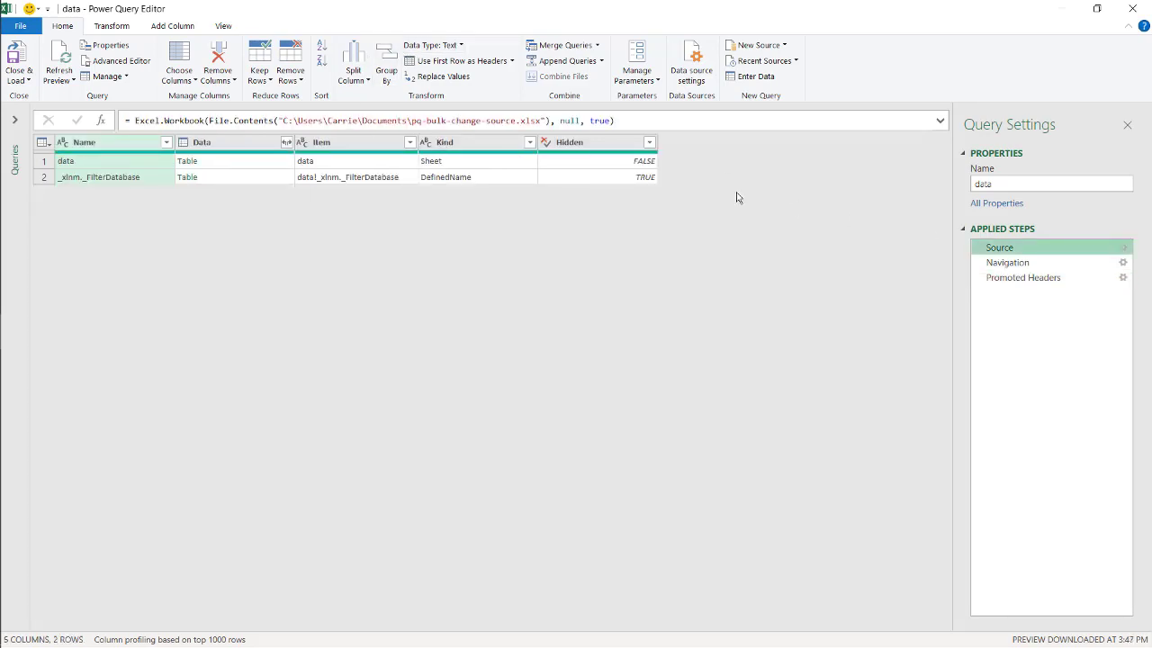
click(14, 118)
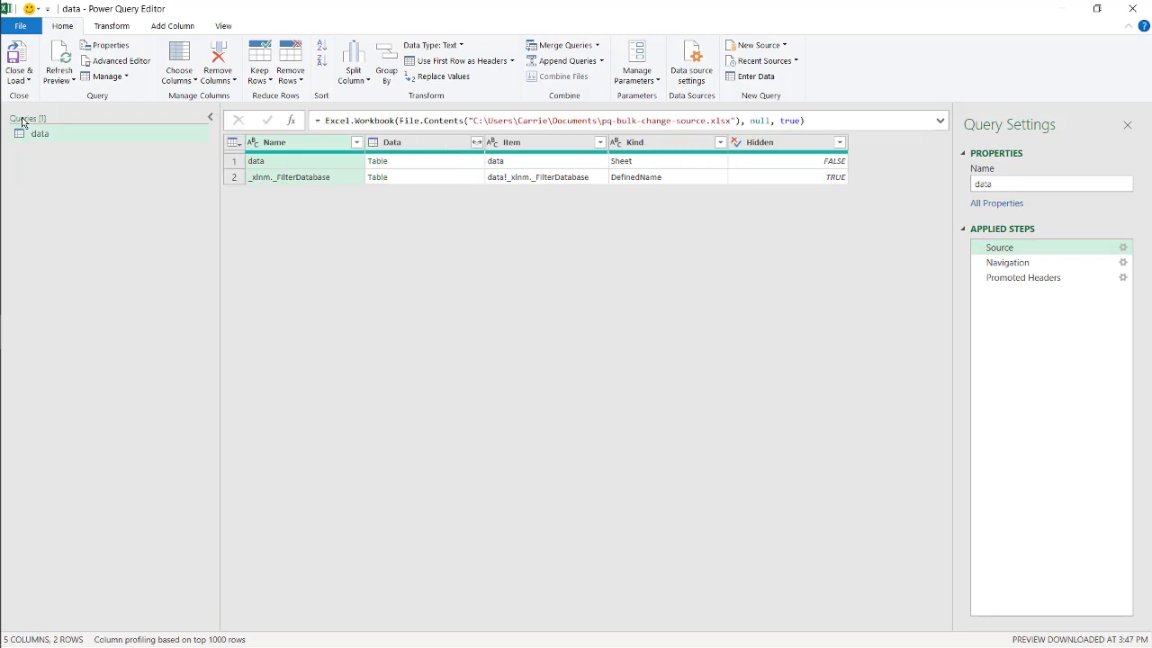
- Create a new query that references the data query and name it data-male
right_click(78, 140)
click(151, 231)
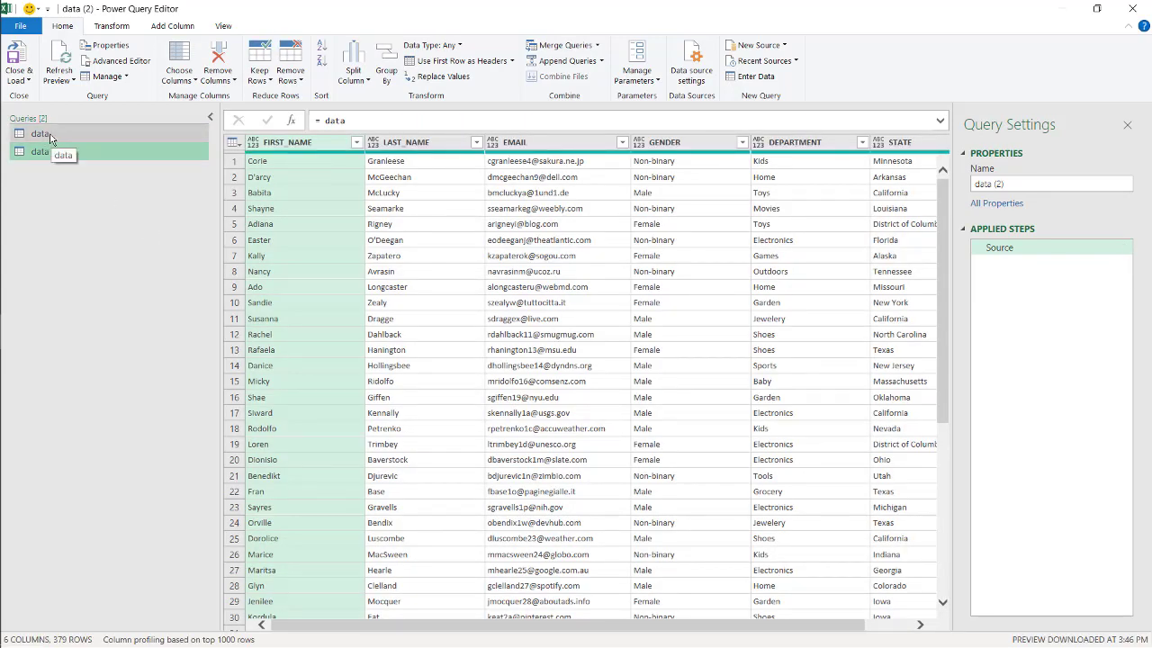
click(1013, 257)
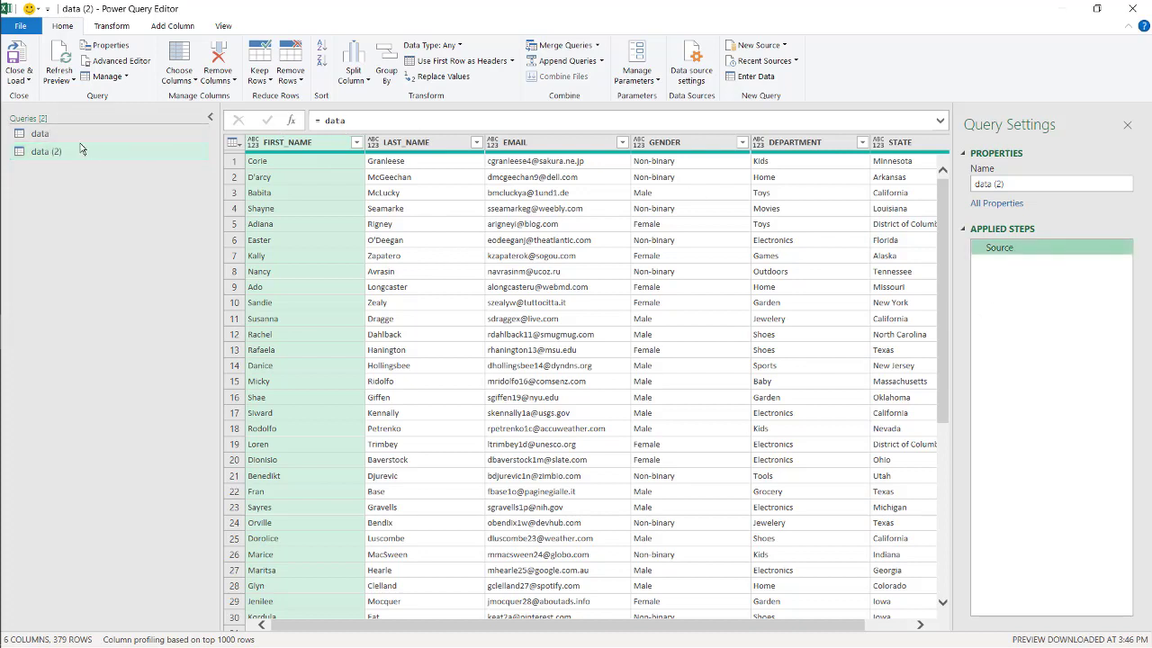
click(1017, 183)
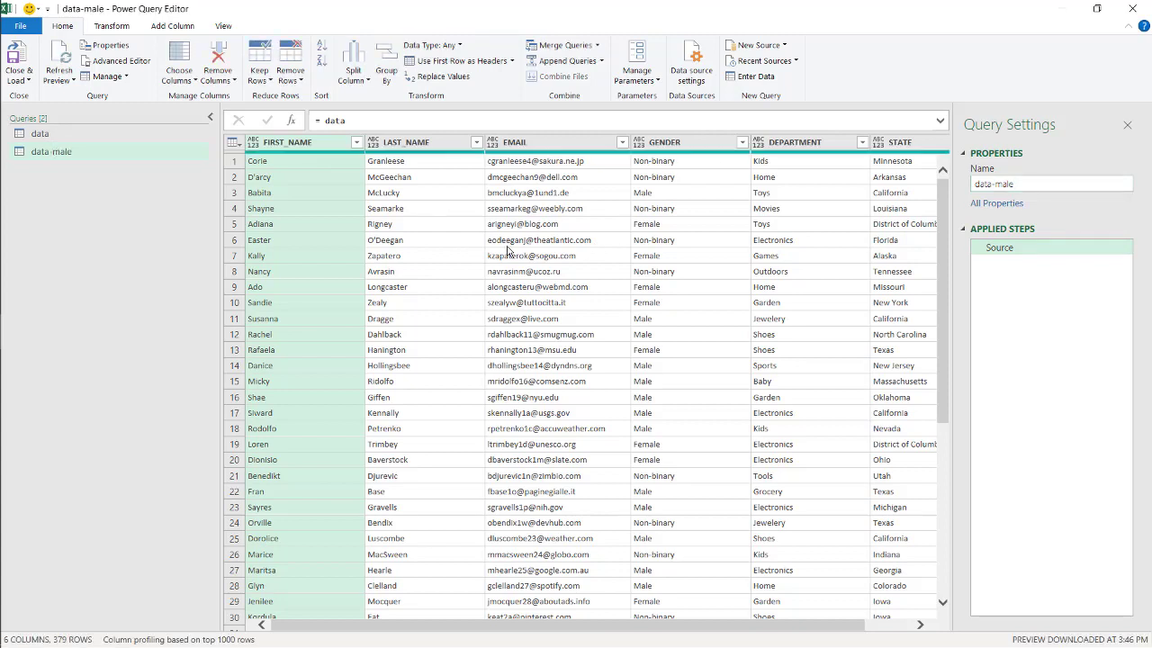
- Filter the data-male query's GENDER column to Male only and load the query into the workbook
click(741, 142)
click(532, 299)
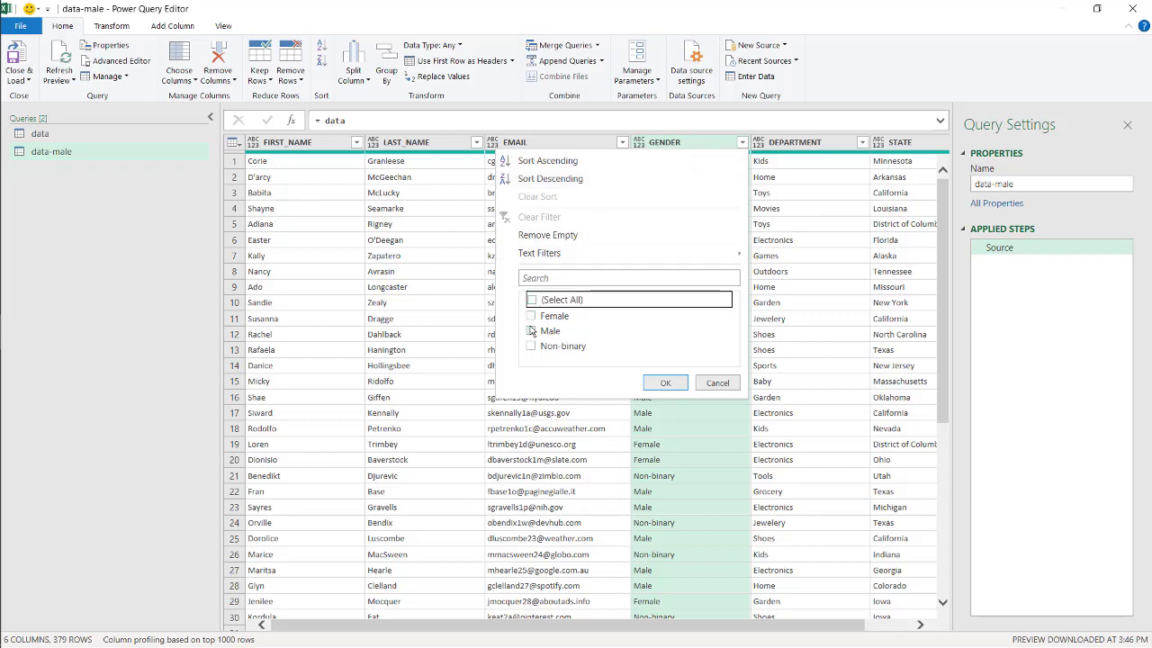
click(532, 330)
click(665, 382)
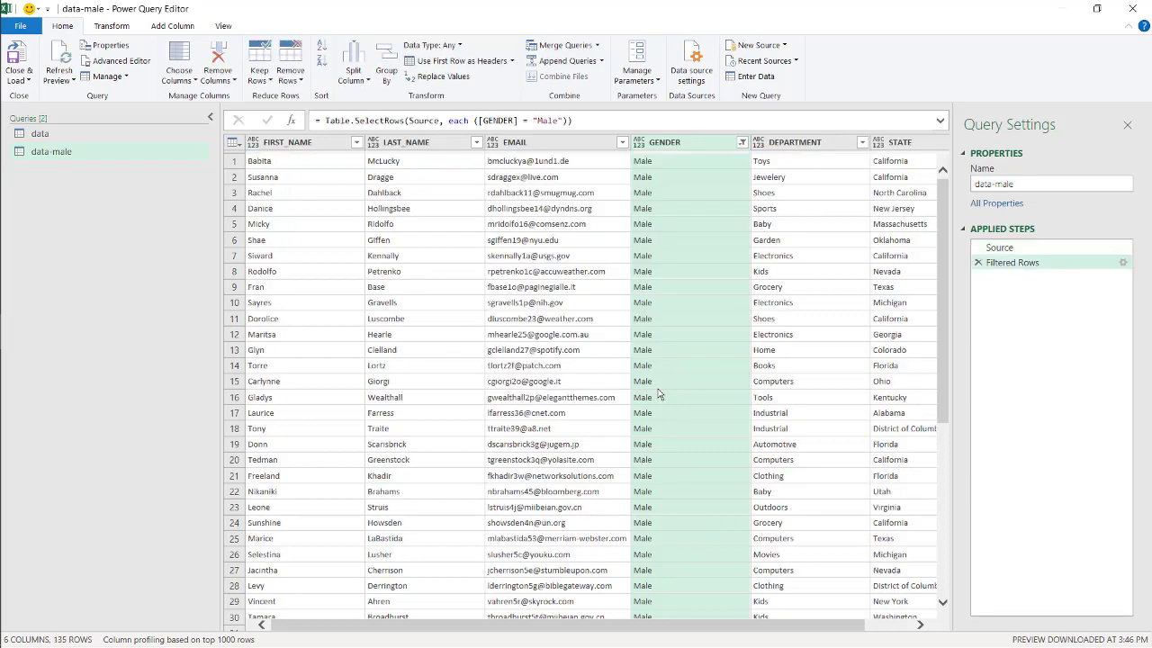
click(16, 59)
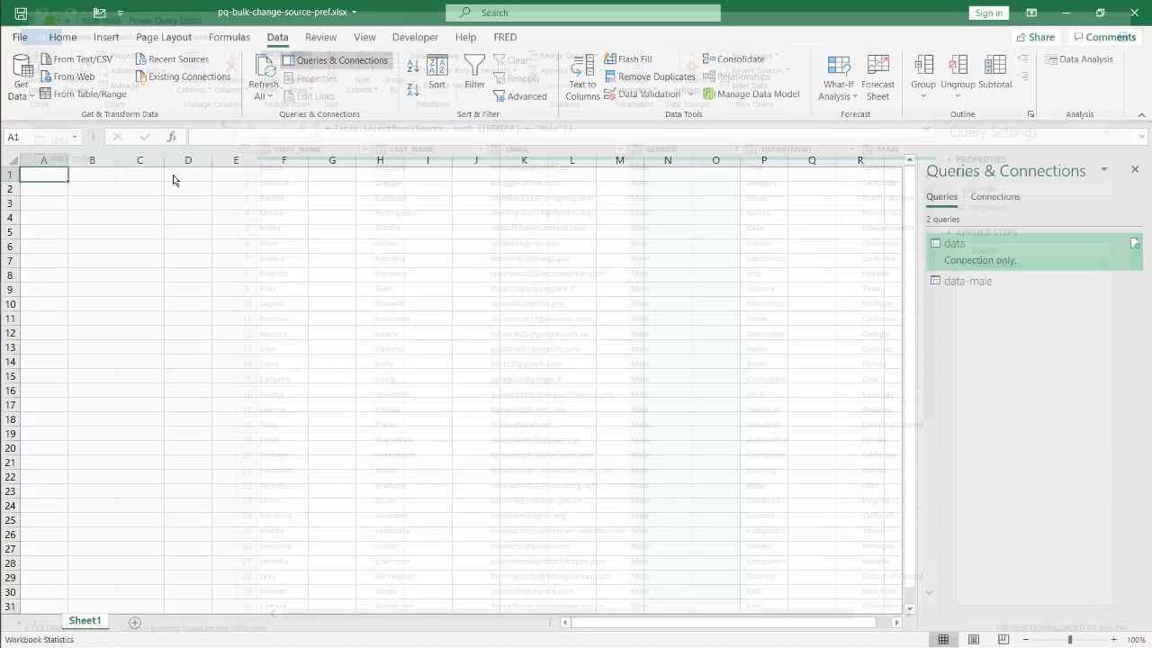
- Duplicate data-male as data-female with its GENDER column filtered to Female only, and load it into the workbook
right_click(967, 284)
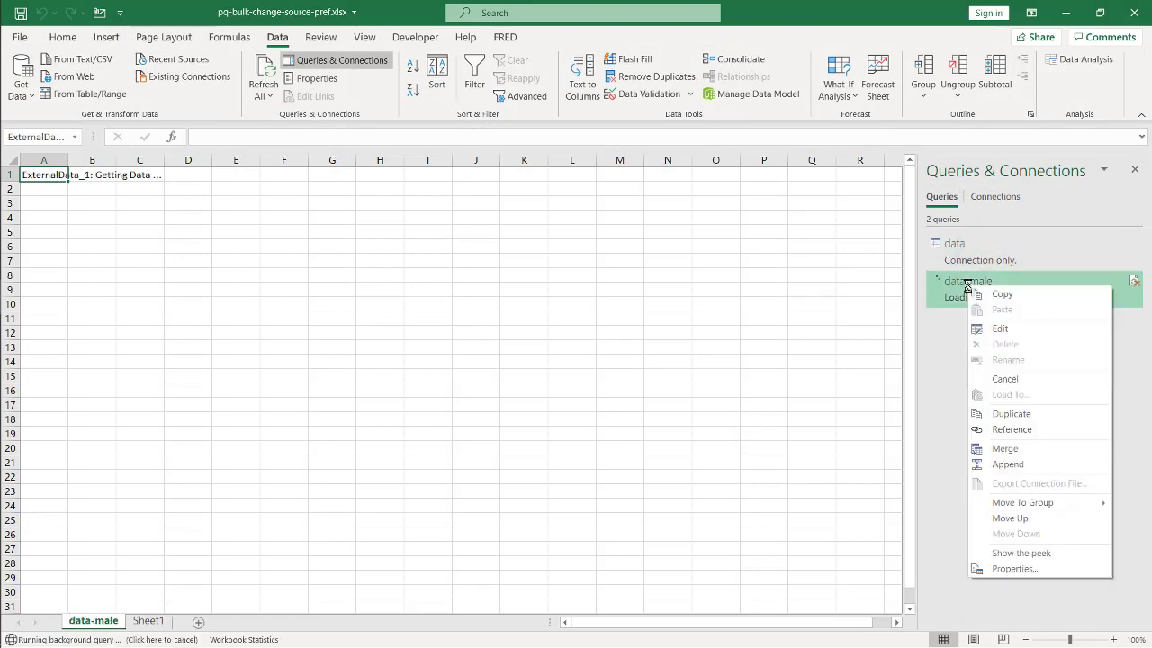
click(1035, 415)
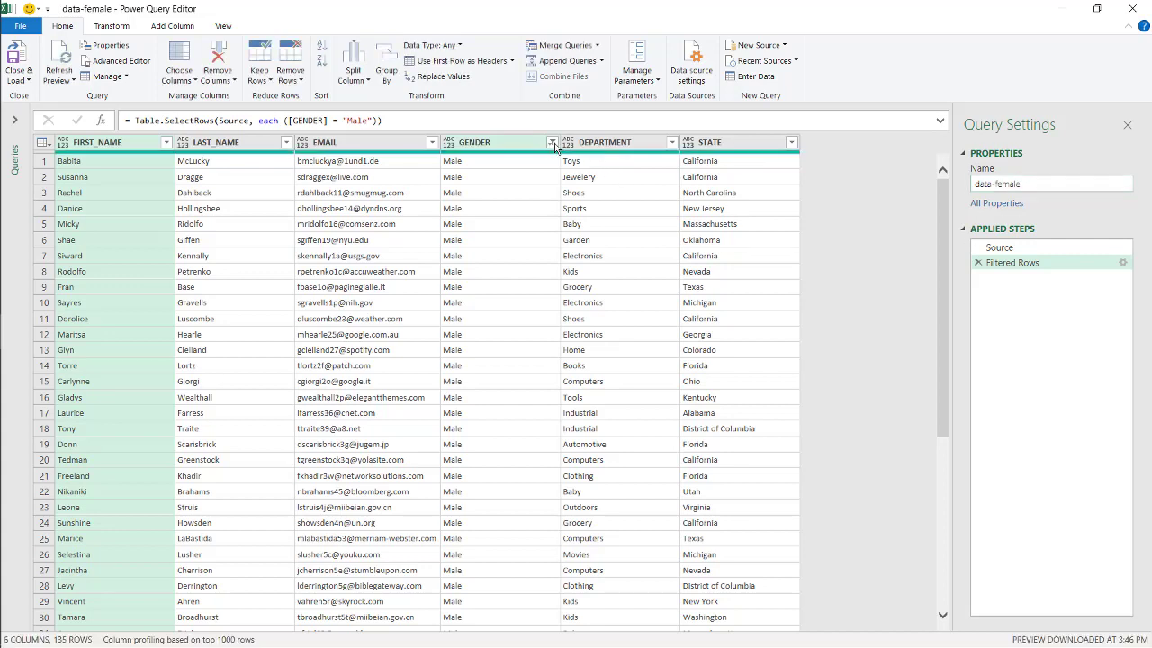
click(555, 146)
click(550, 142)
click(341, 314)
click(342, 329)
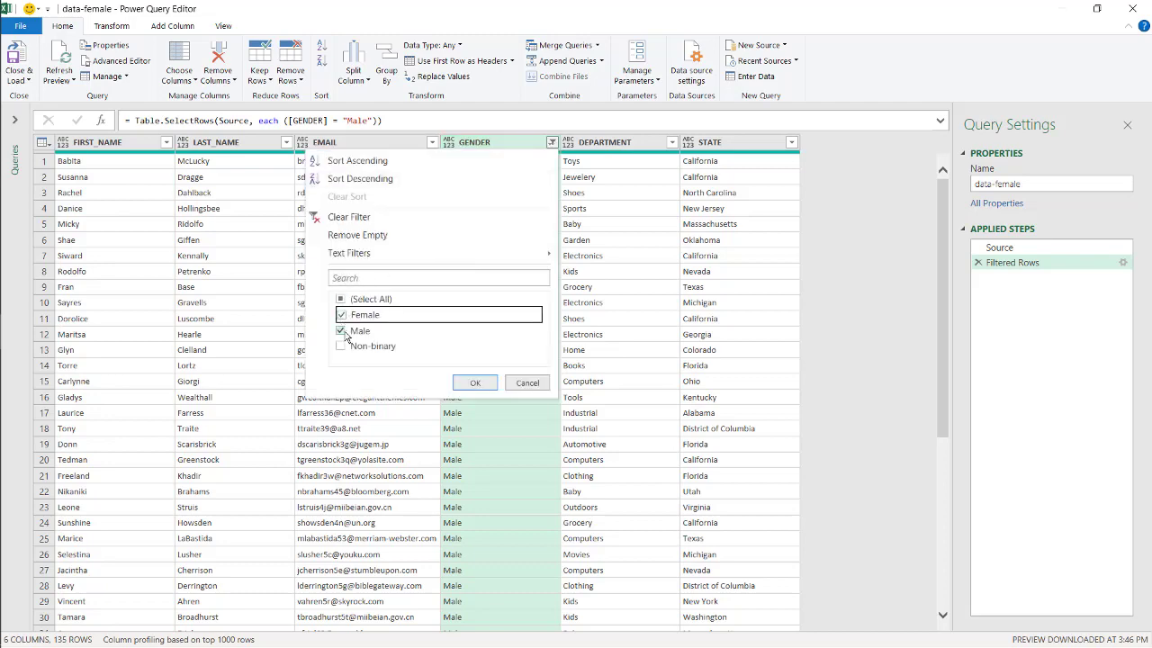
click(475, 383)
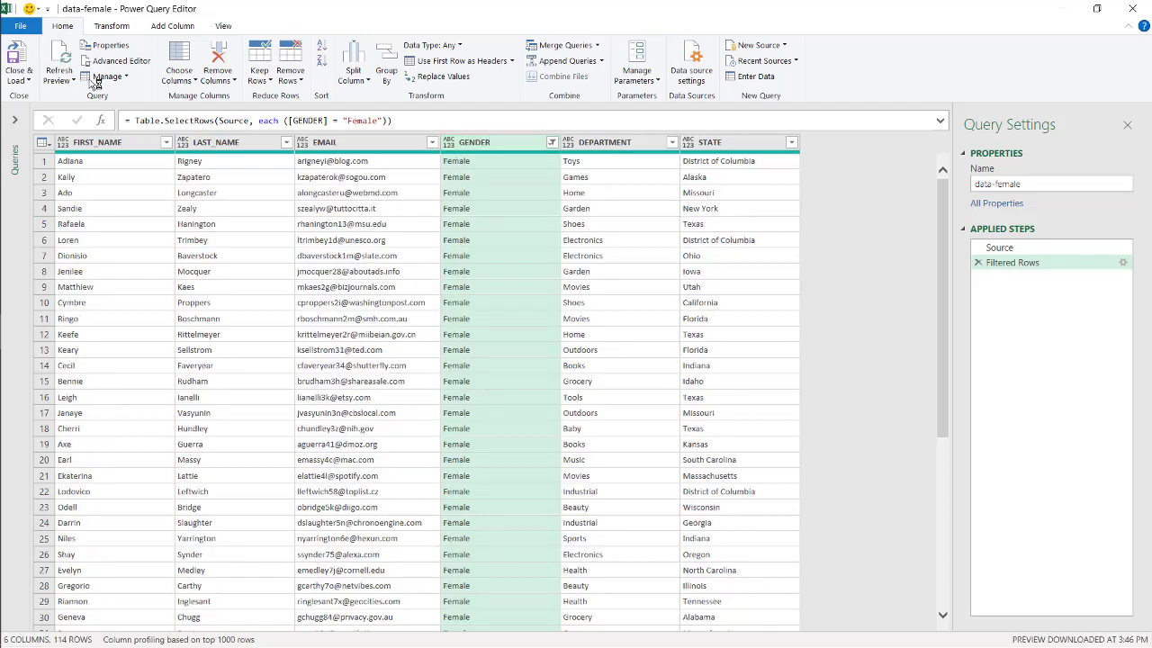
click(20, 63)
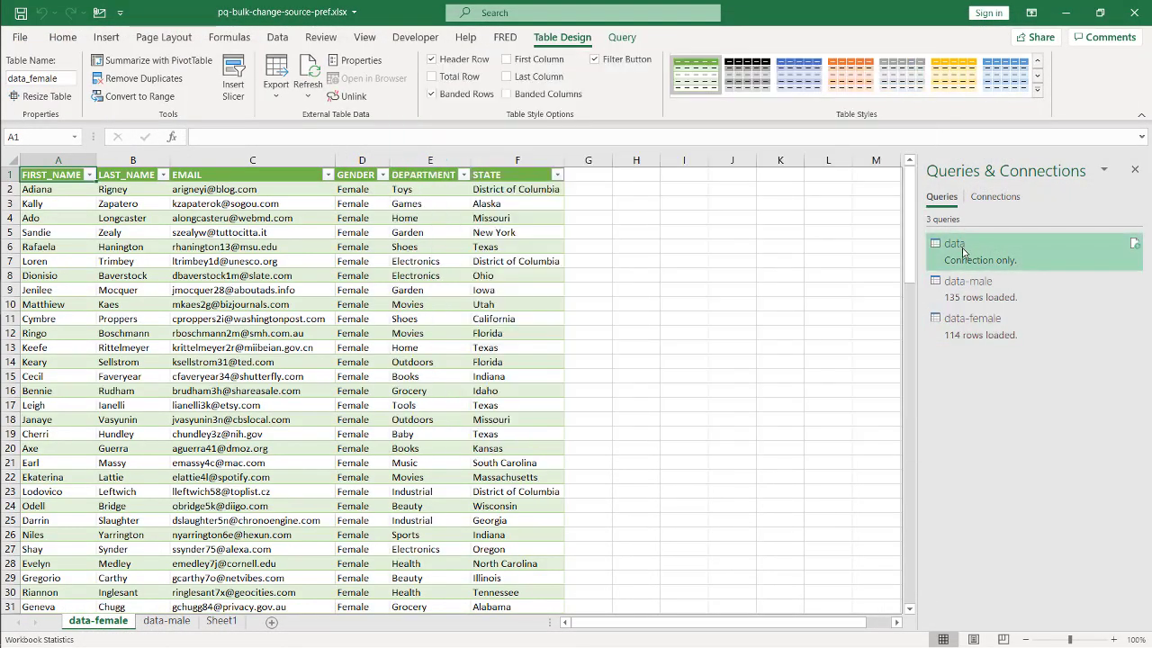
- Reopen the data query for editing, show the list of queries and display its Source step
click(1003, 326)
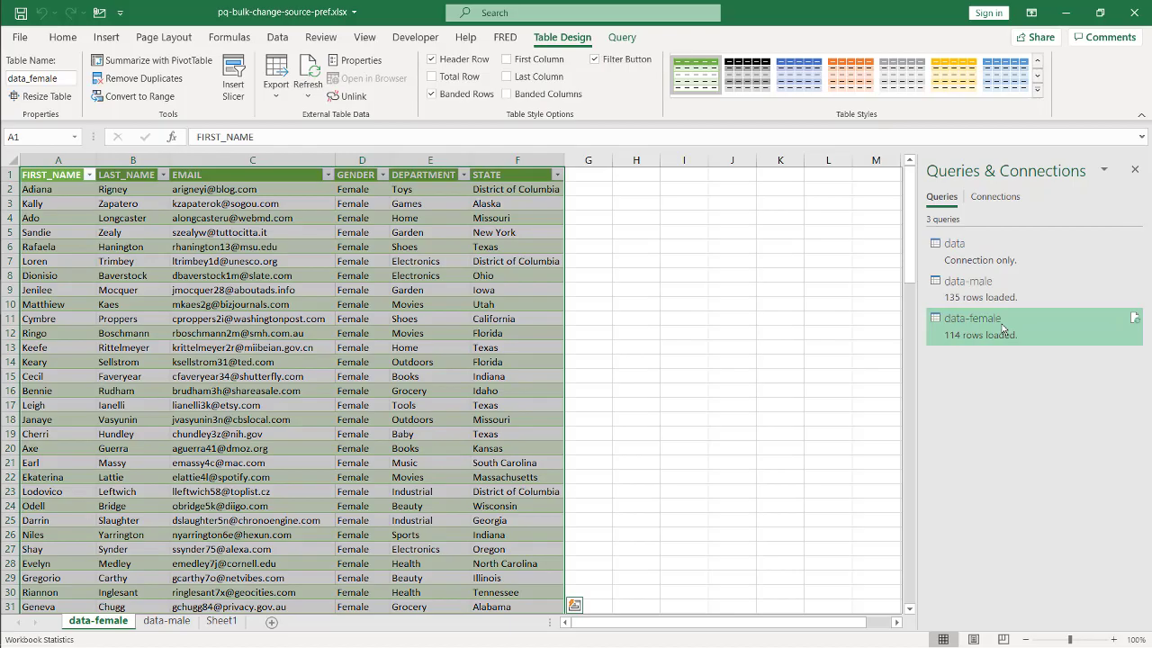
double_click(954, 247)
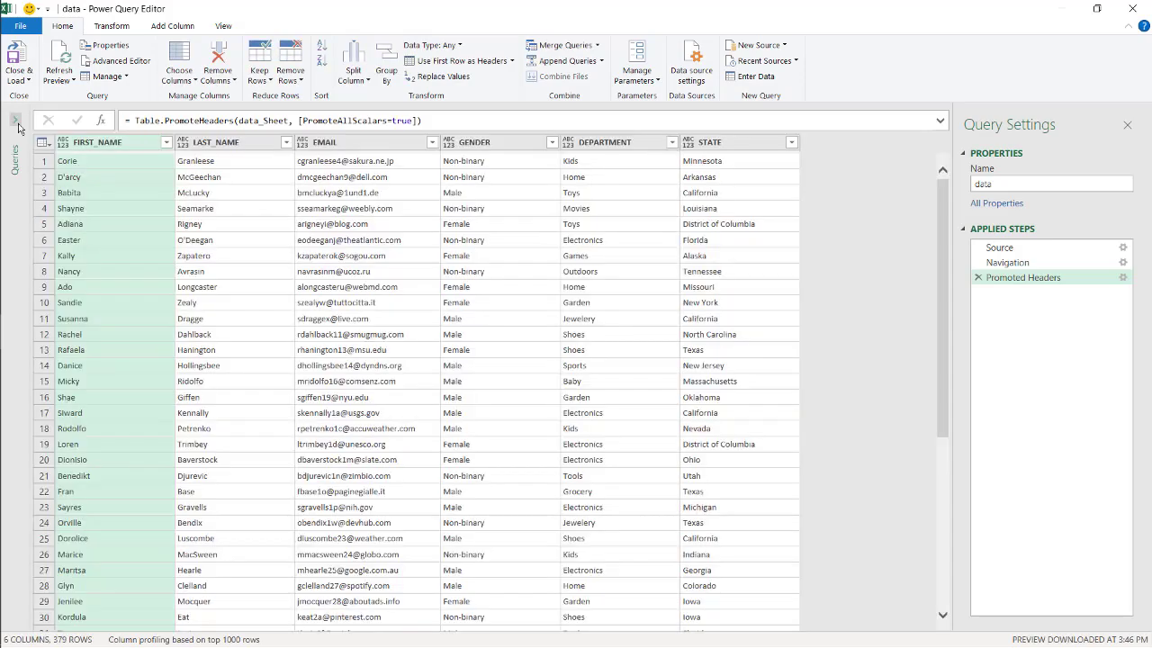
click(16, 121)
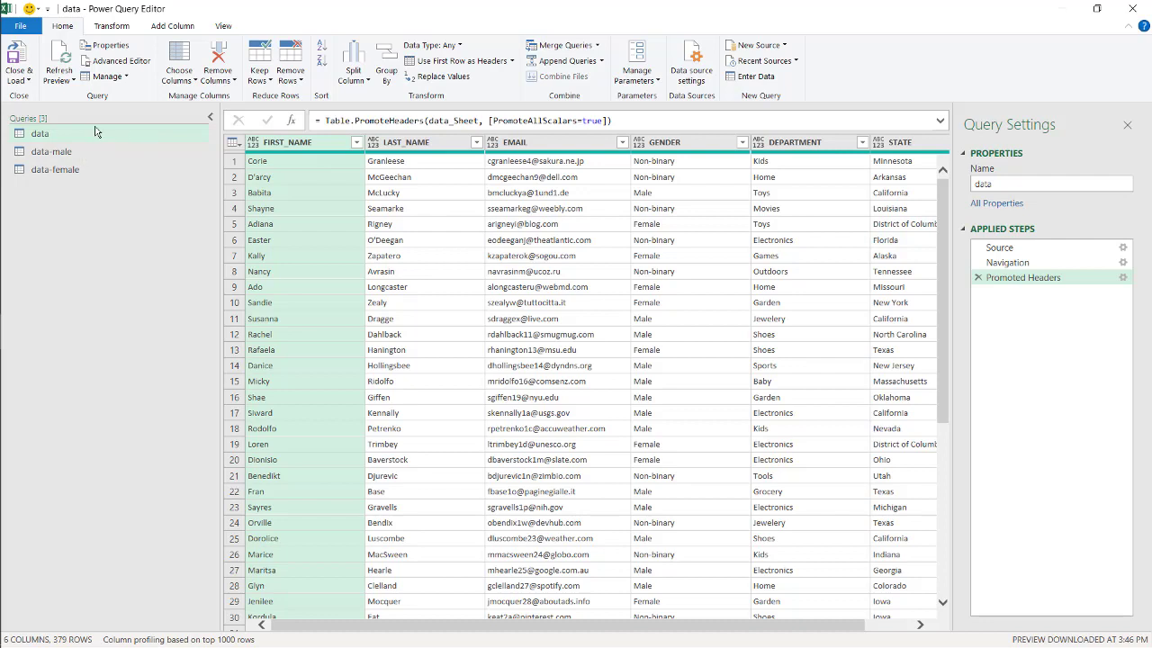
click(1001, 248)
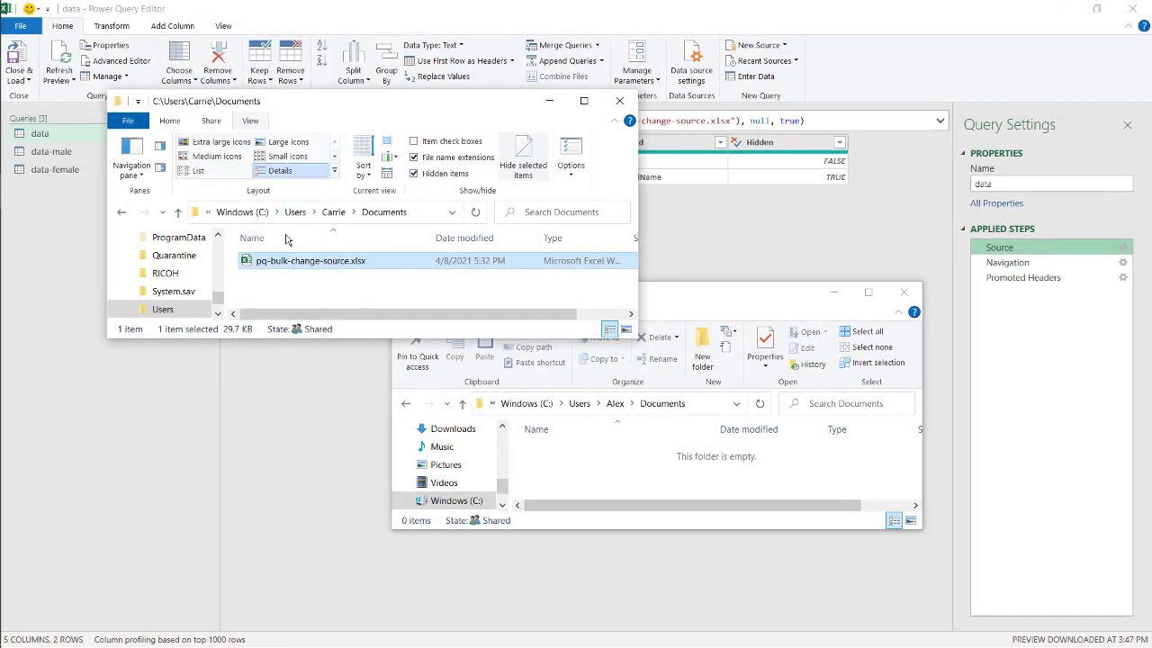
- In File Explorer, move pq-bulk-change-source.xlsx to the second user's Documents folder, and refresh all queries in Power Query Editor
drag(376, 270, 653, 483)
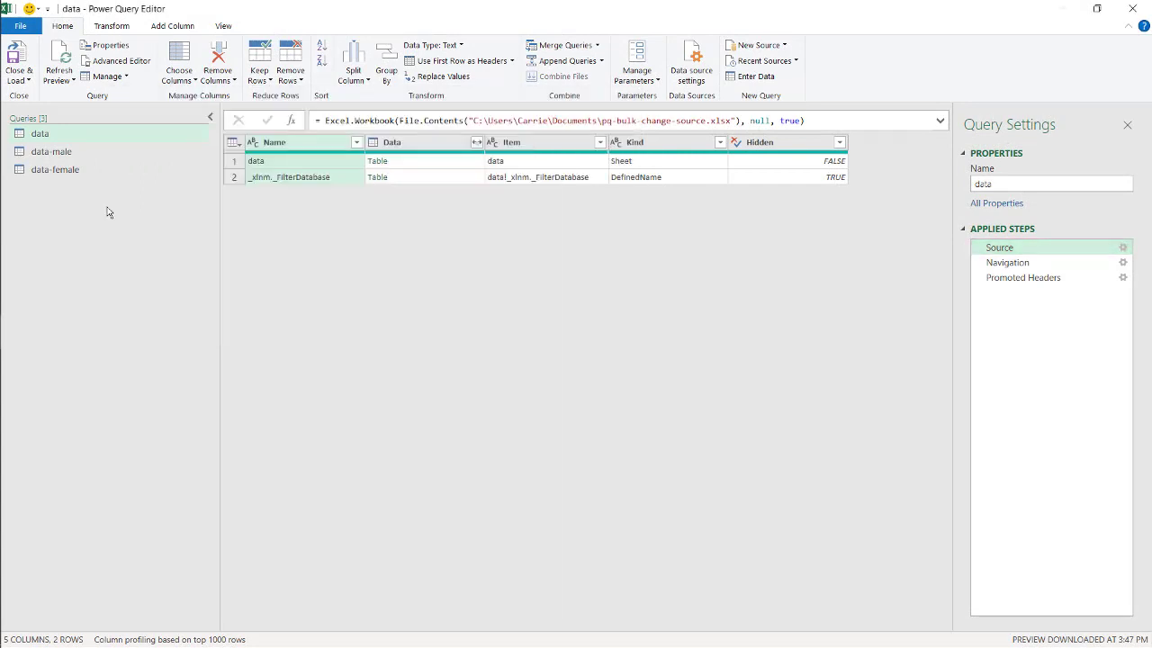
click(71, 83)
click(86, 111)
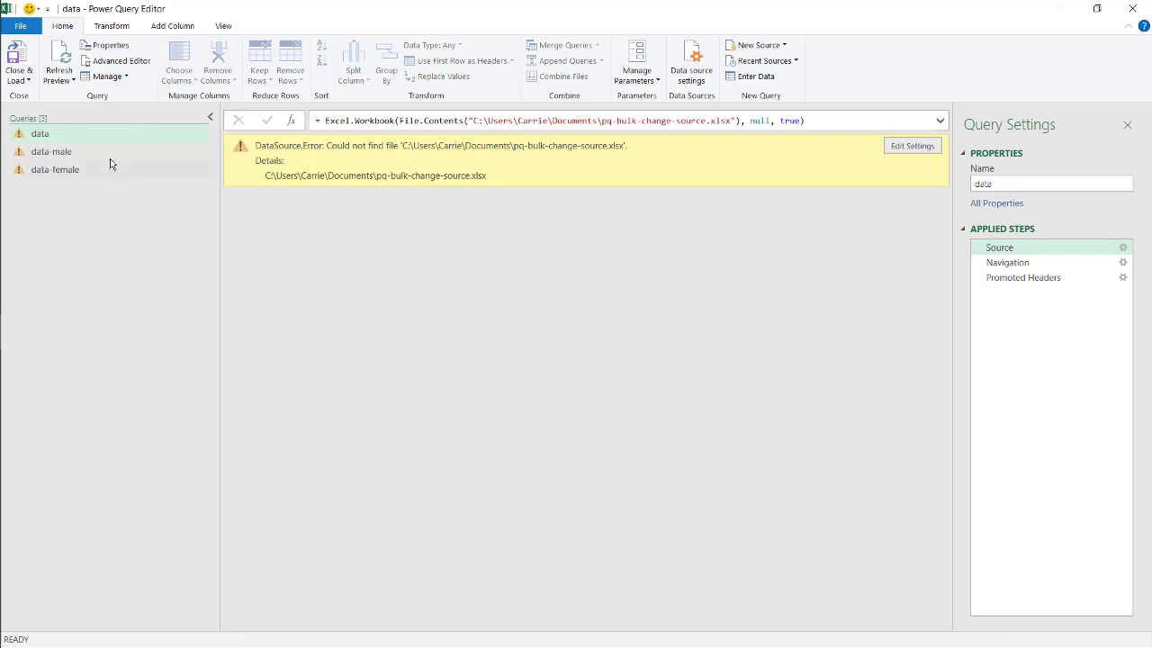
- Edit the path in the data query's Source step formula to use the second user's Documents folder
click(94, 135)
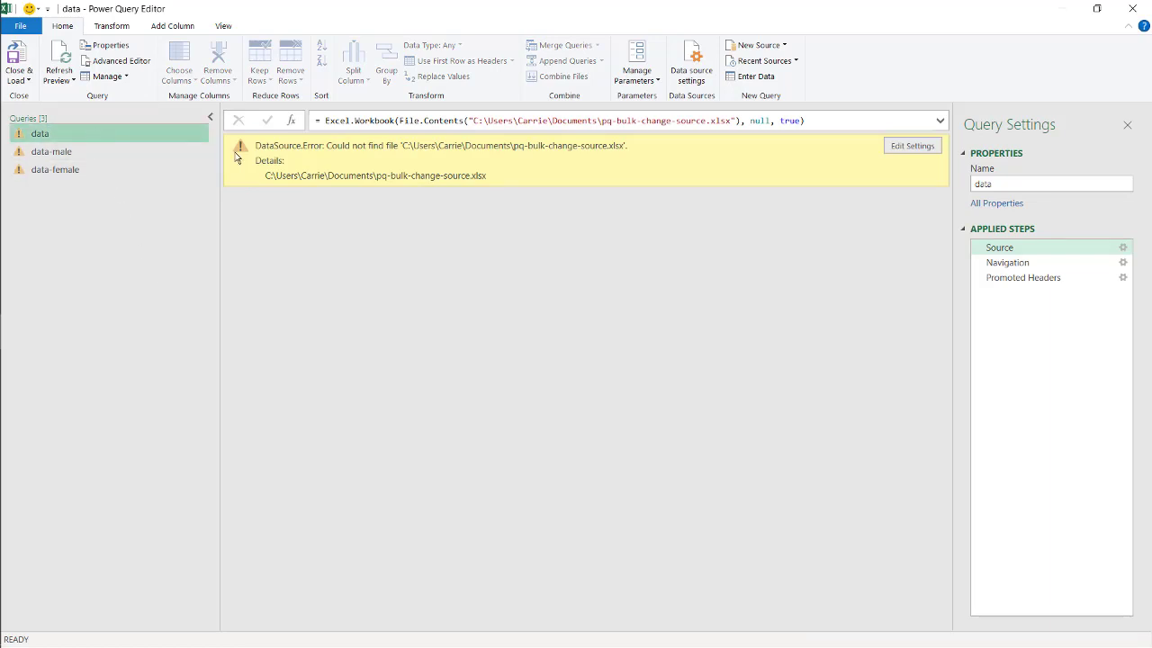
double_click(548, 122)
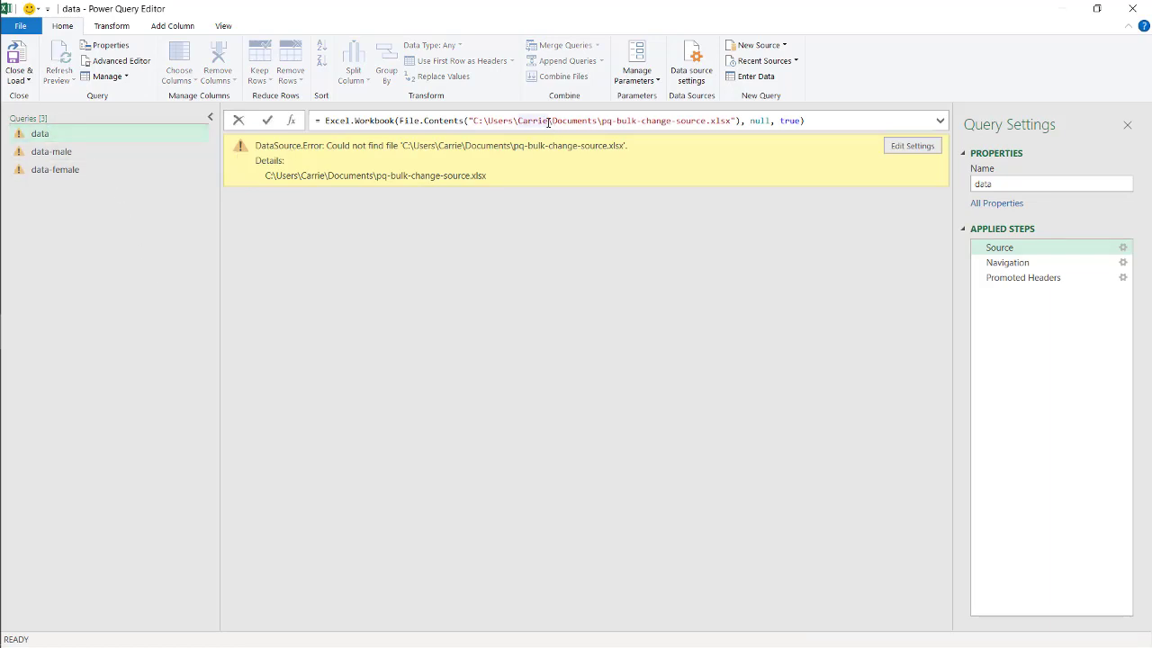
click(827, 182)
key(BackSpace)
key(BackSpace)
key(BackSpace)
key(BackSpace)
key(BackSpace)
key(BackSpace)
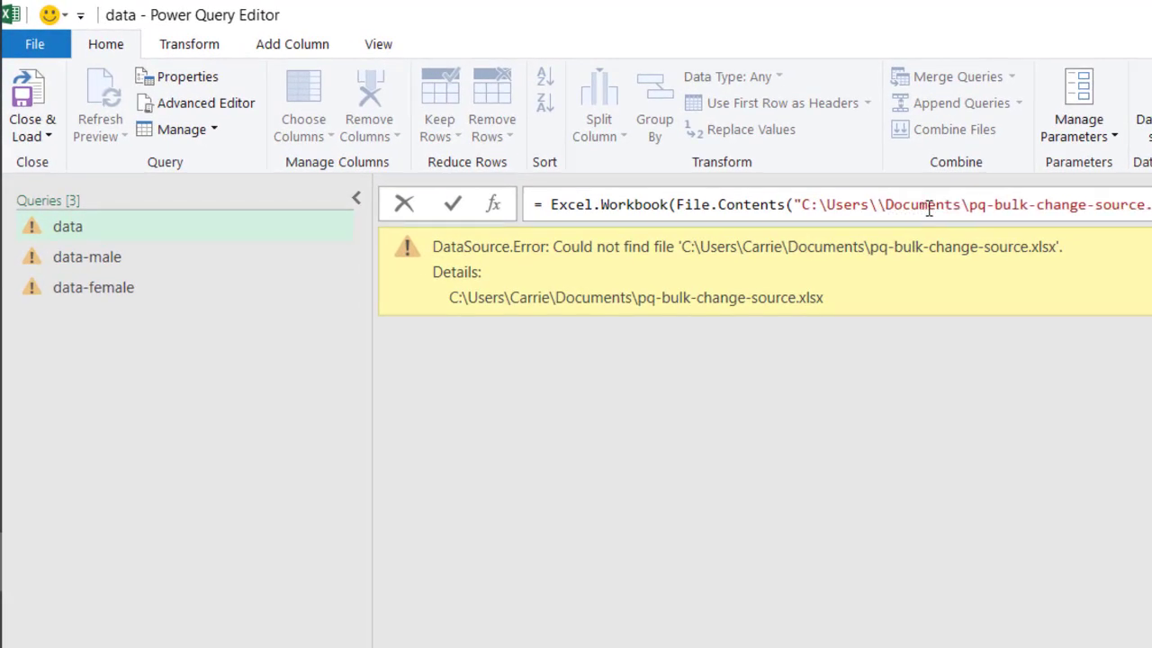
text(Alex)
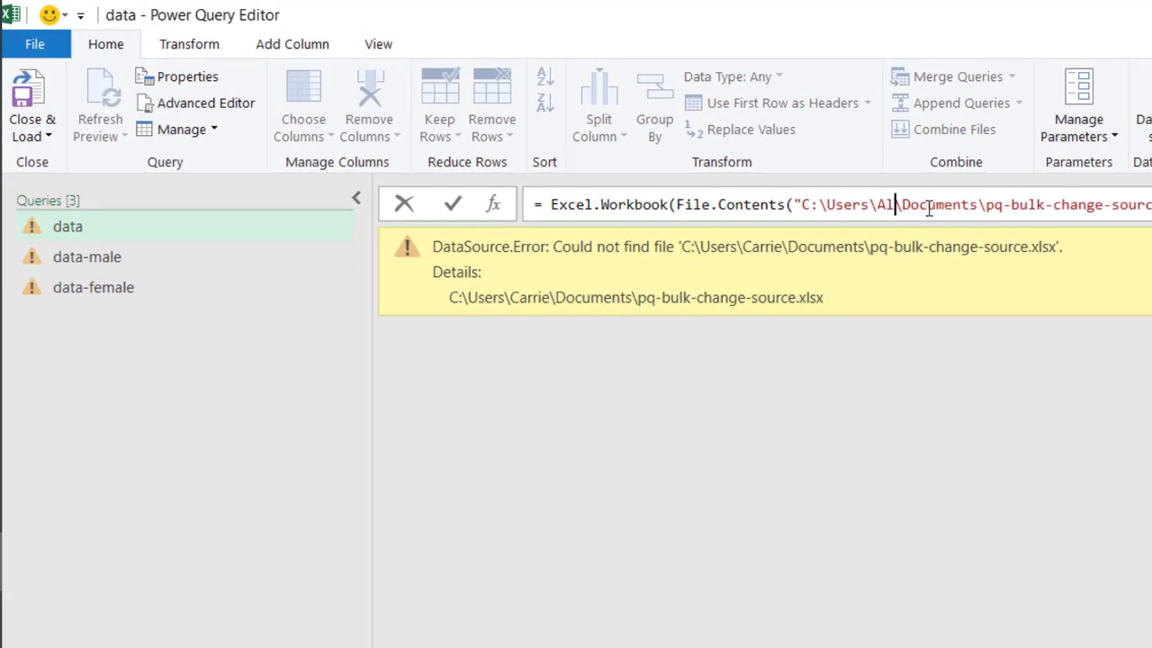
key(Return)
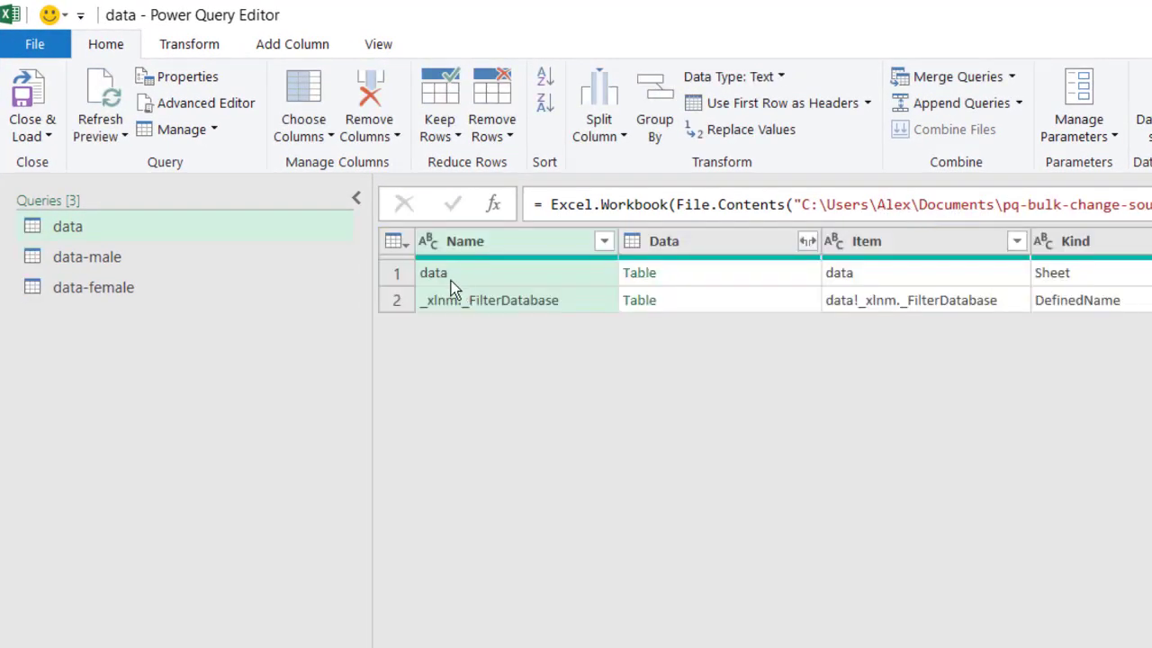
- Review the previews of the data, data-male and data-female queries with the updated source path
click(151, 265)
click(176, 289)
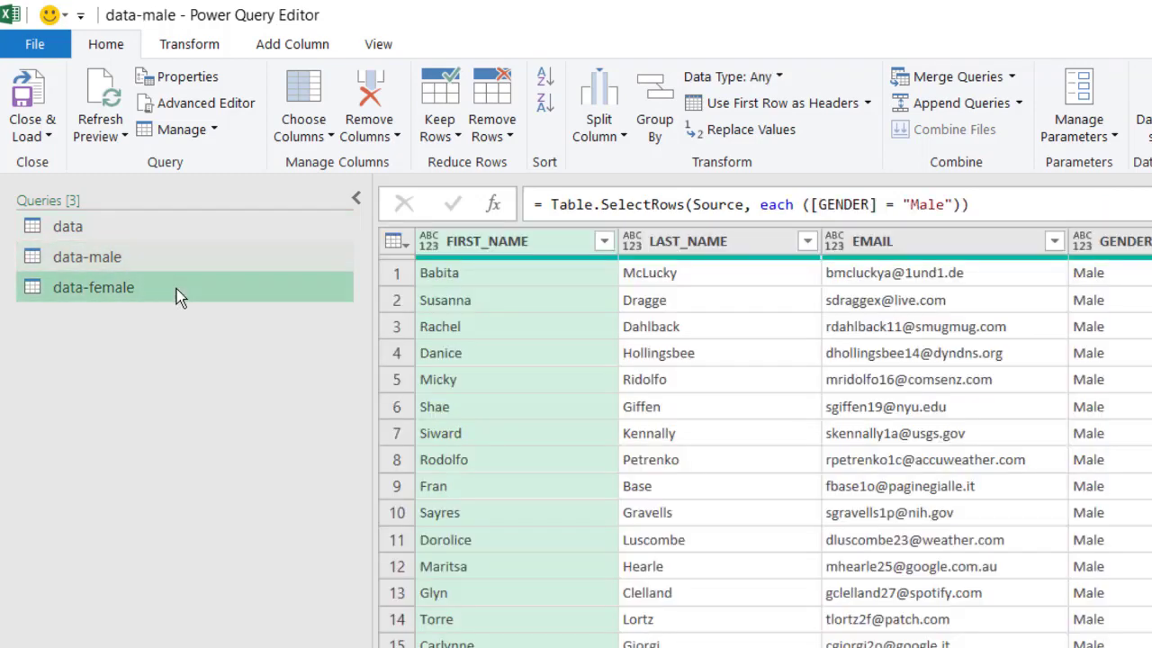
click(160, 260)
click(176, 287)
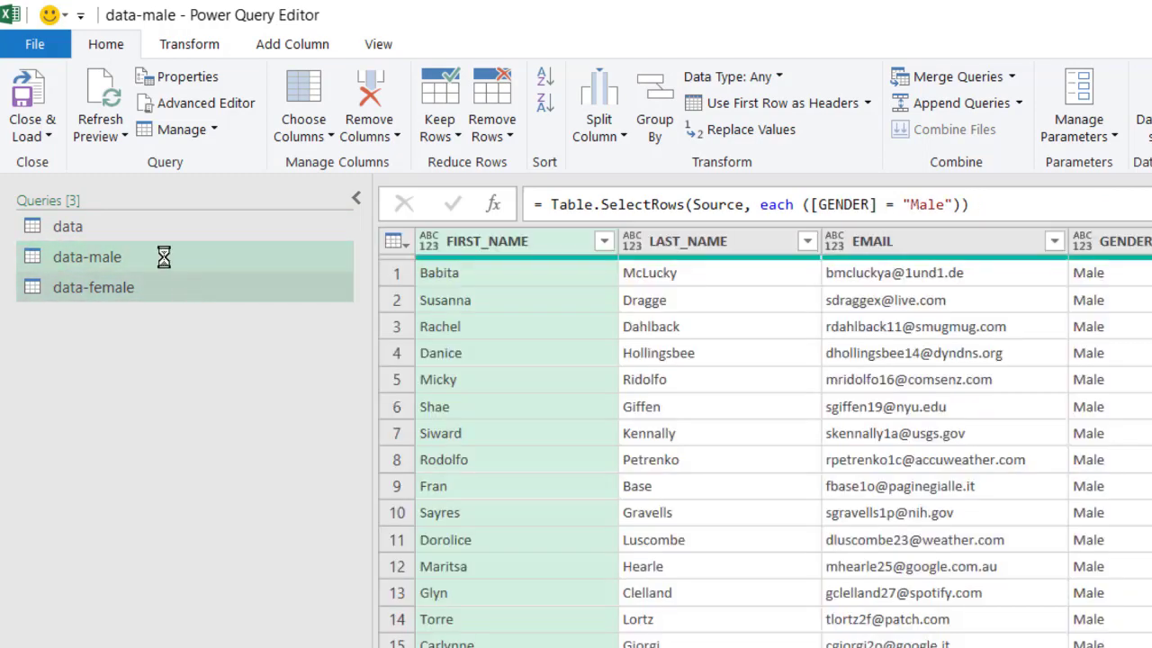
click(171, 228)
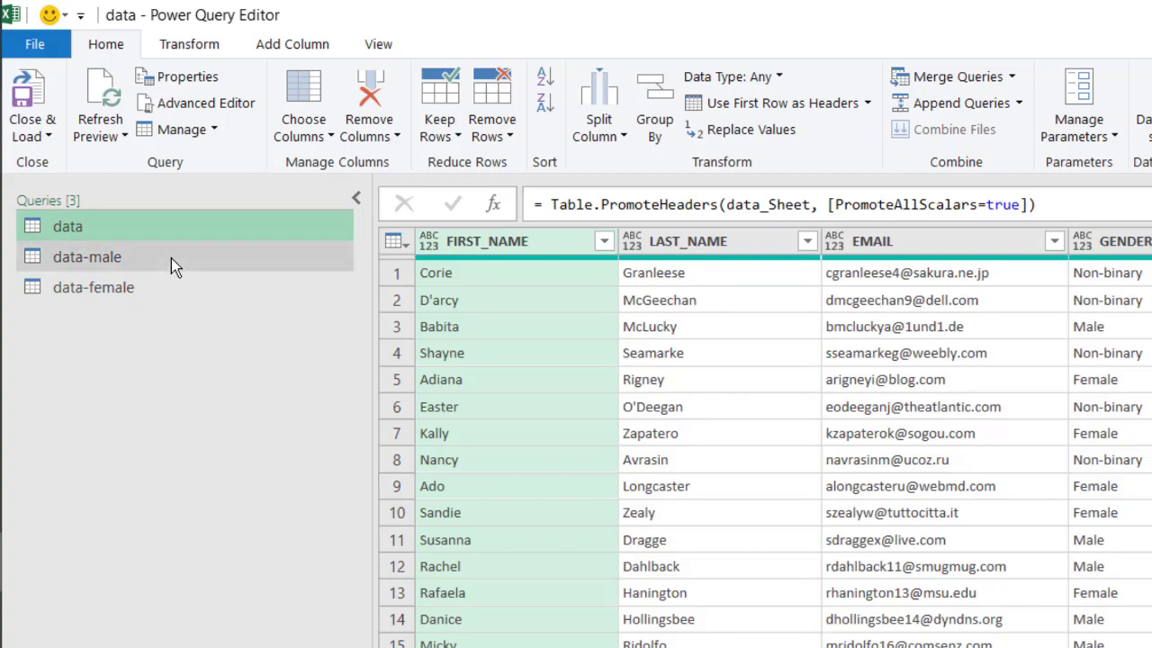
click(171, 259)
click(186, 277)
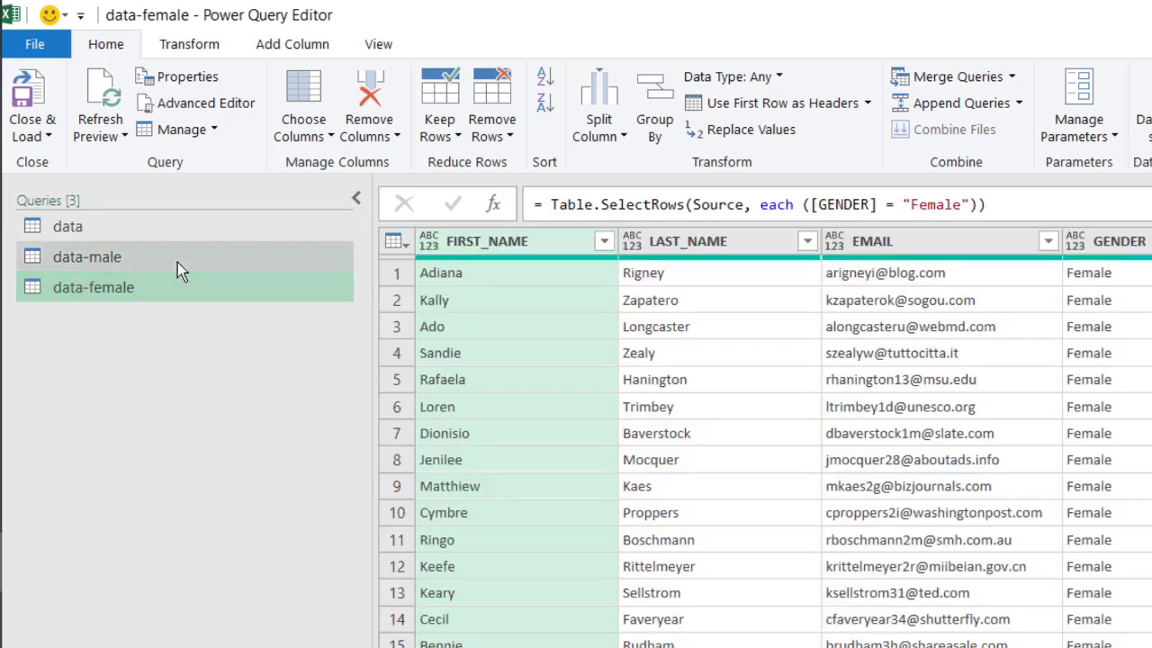
click(177, 262)
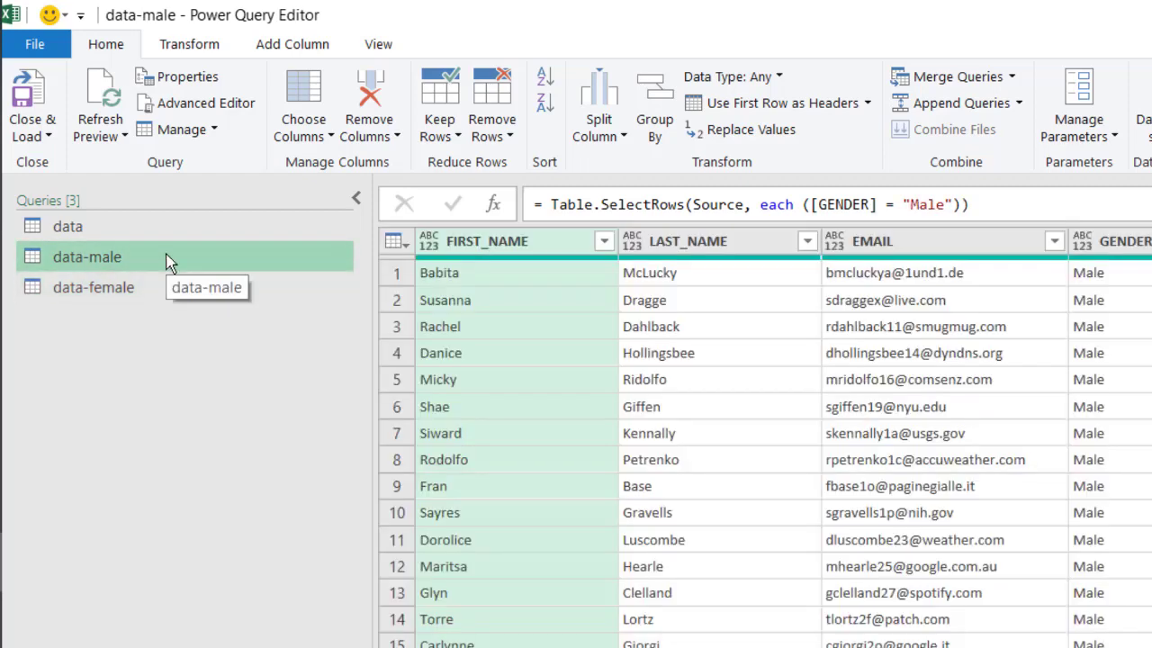
click(112, 224)
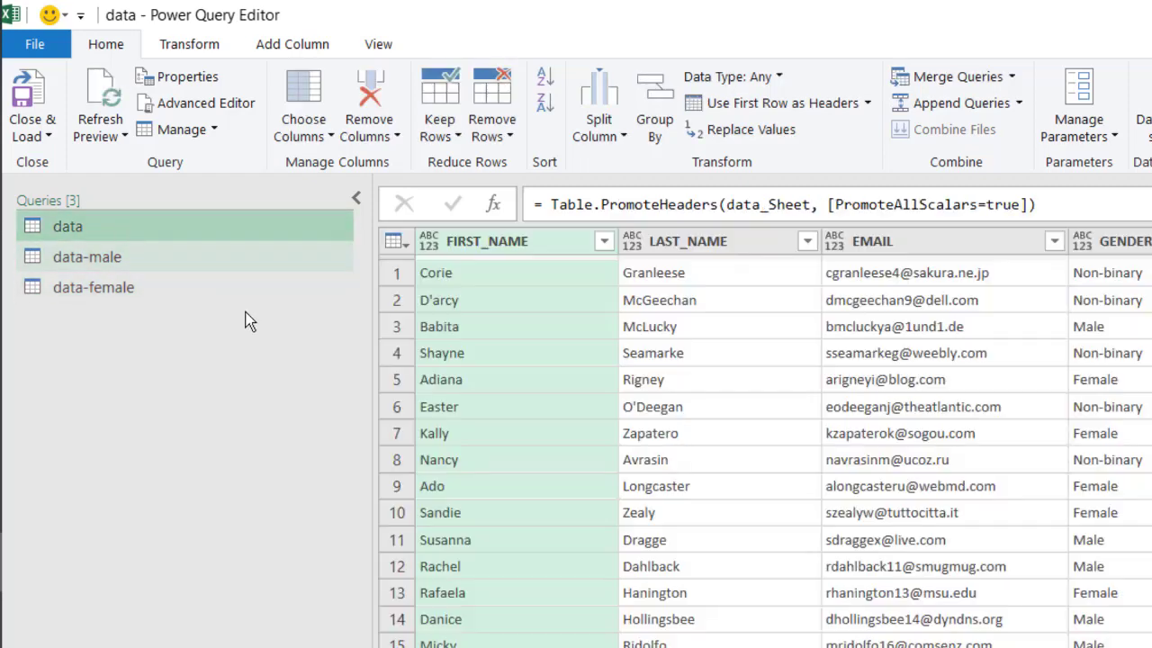